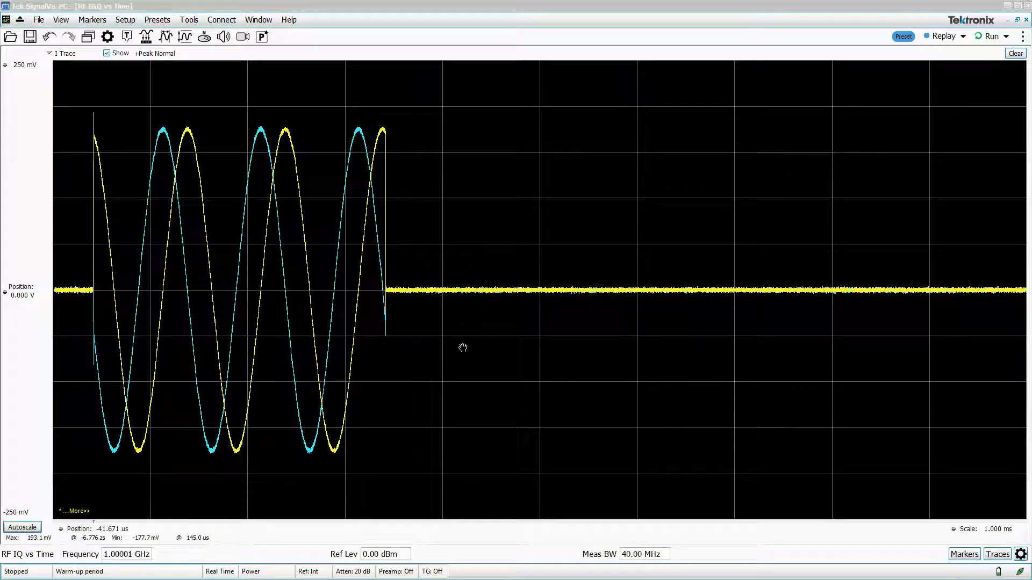
- Restore the multi-display layout from the RF I&Q vs Time view and examine the frequency, phase, time overview and spectrum displays
left_click(1018, 20)
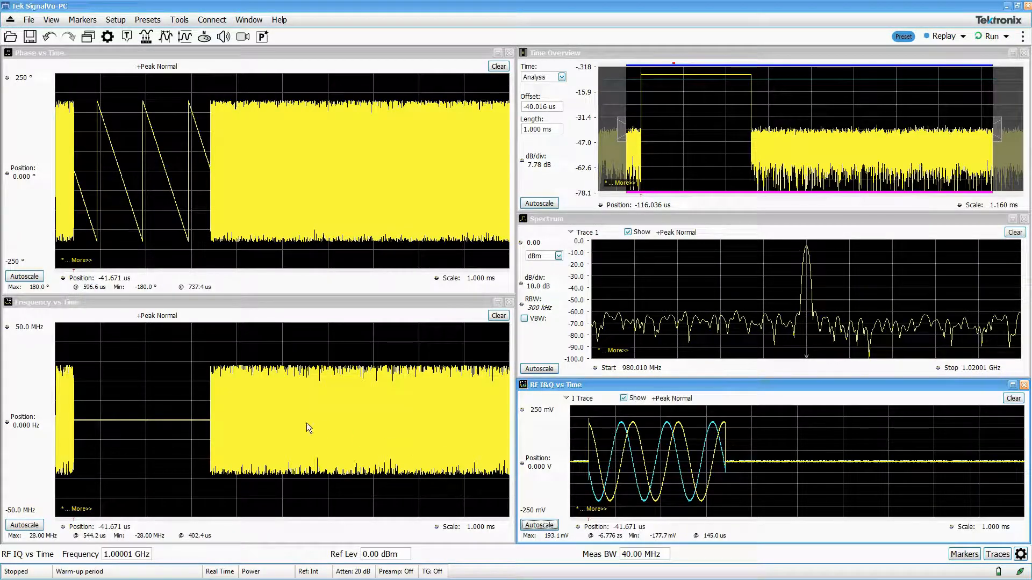
left_click(173, 388)
left_click(170, 182)
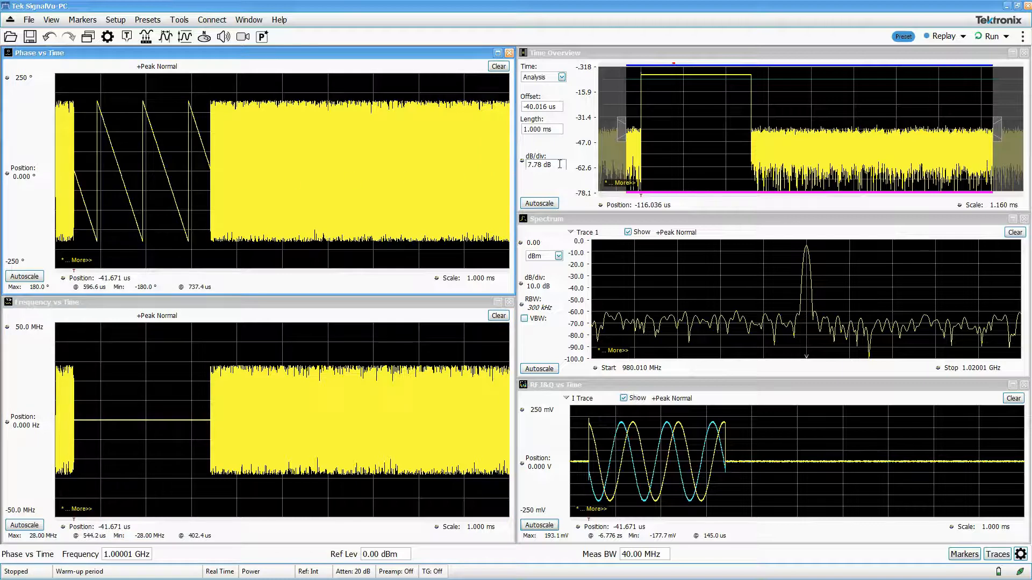
left_click(701, 156)
left_click(692, 285)
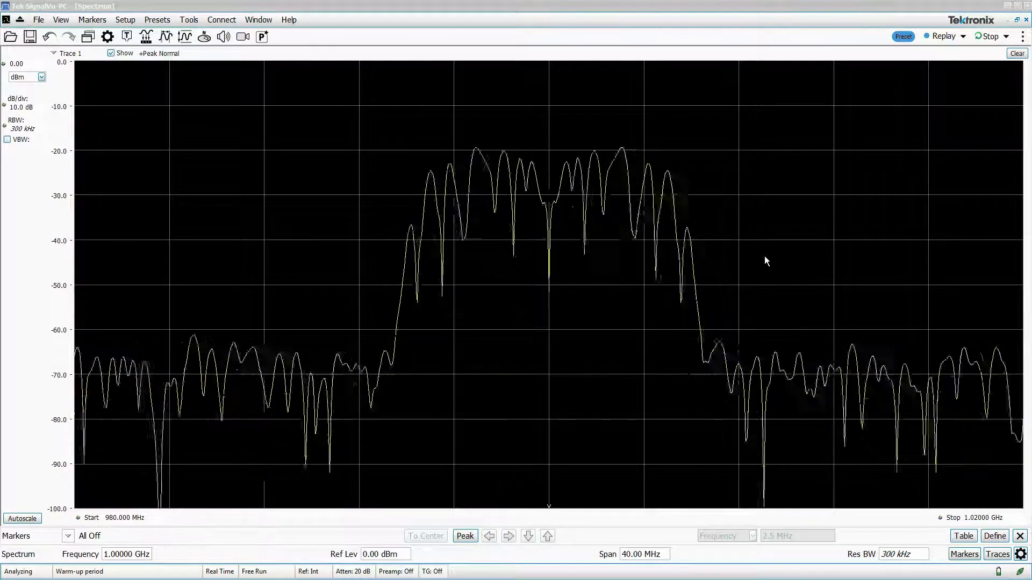
- Restore the multi-display layout from the Spectrum view and examine the Time Overview, Phase vs Time and Constellation displays
left_click(1017, 20)
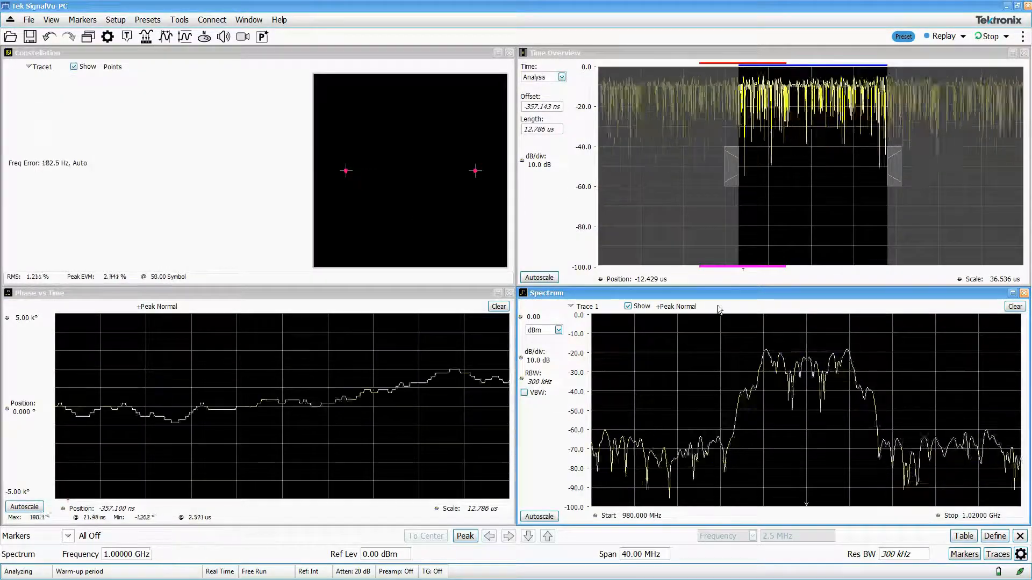
left_click(783, 214)
left_click(457, 369)
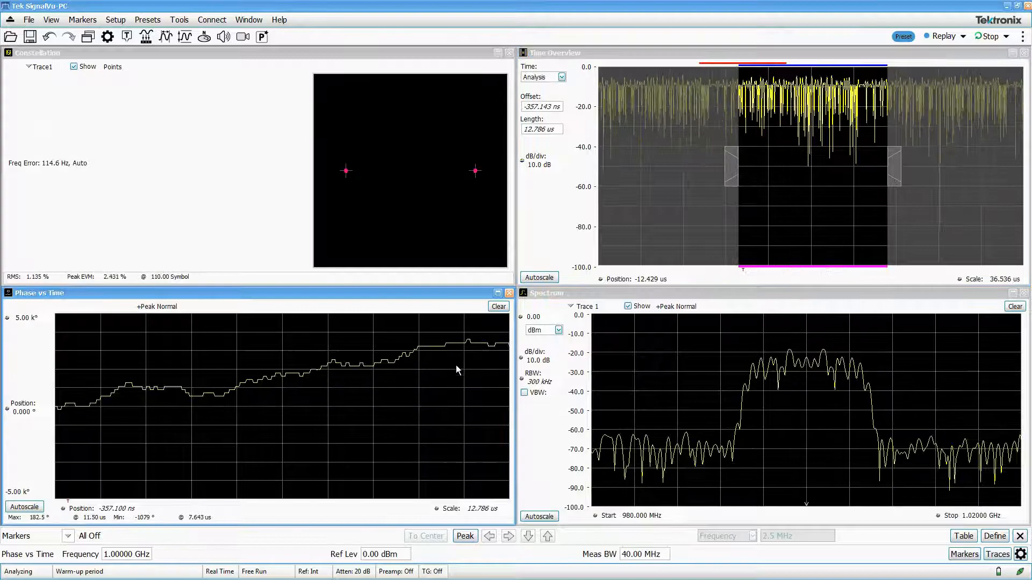
left_click(379, 186)
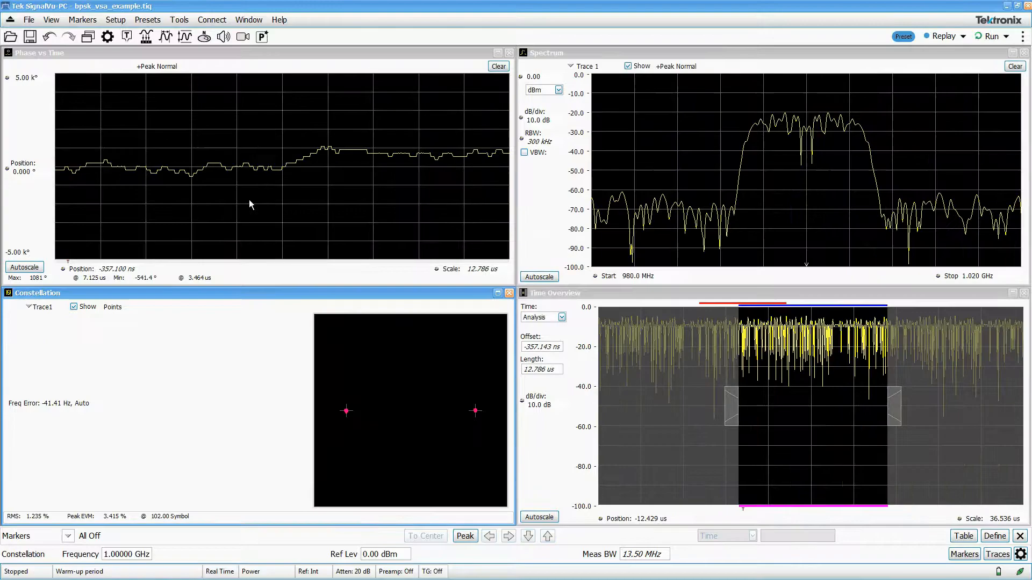
- Activate the Zoom tool for the Phase vs Time plot
right_click(249, 199)
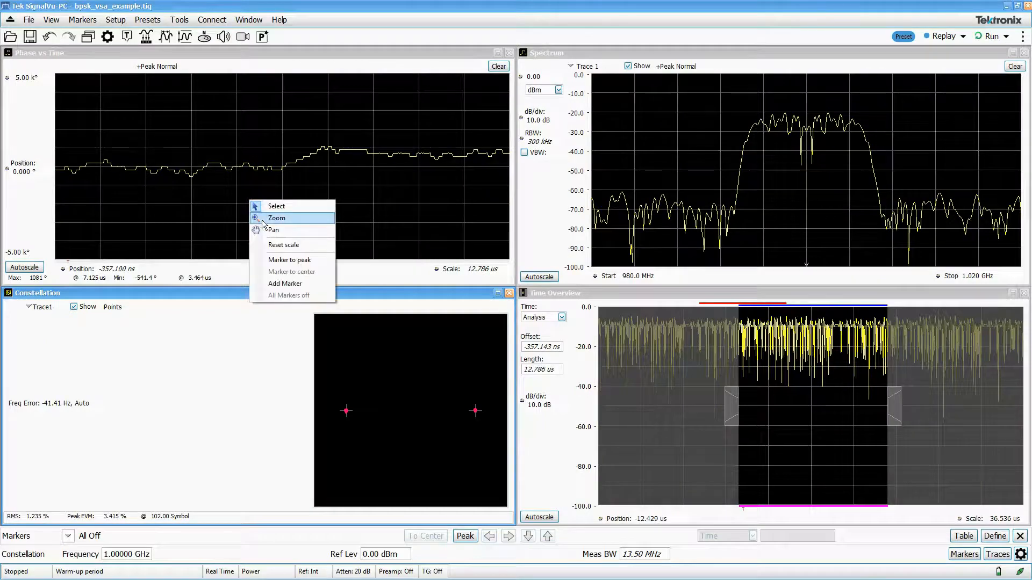
left_click(263, 215)
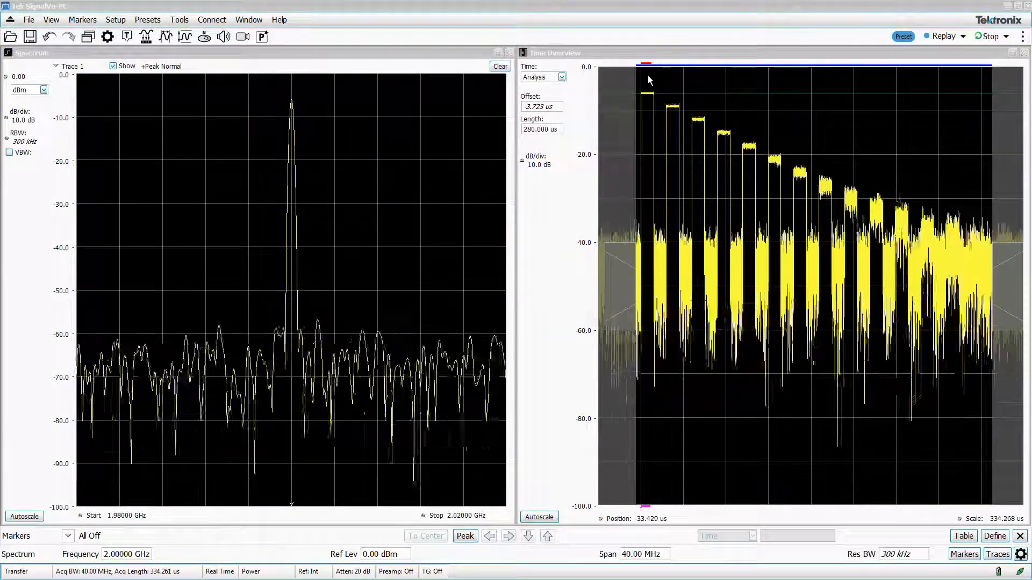
- Place a marker at the signal peak and move it to the fourth pulse in the Time Overview
right_click(649, 77)
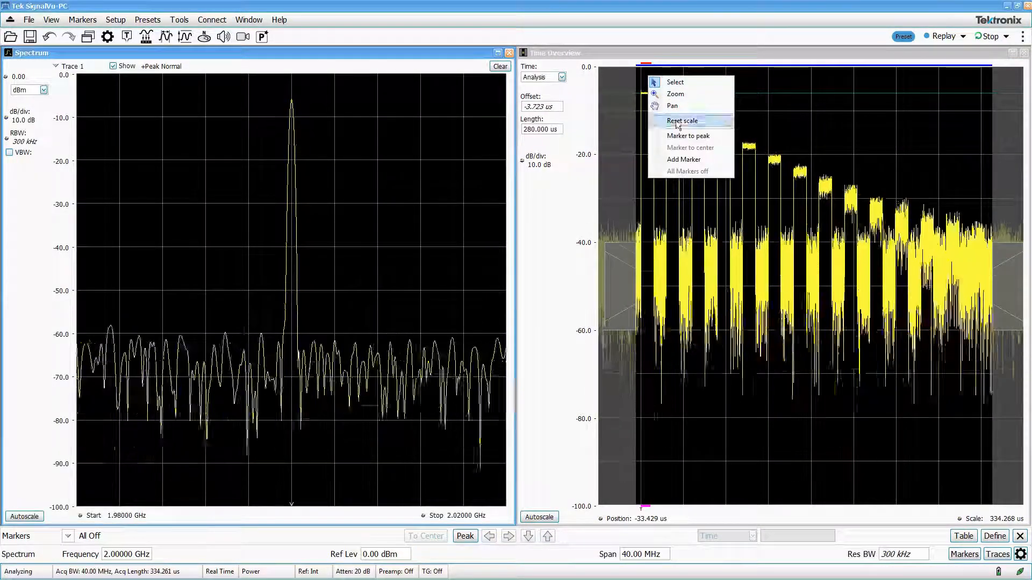
left_click(685, 136)
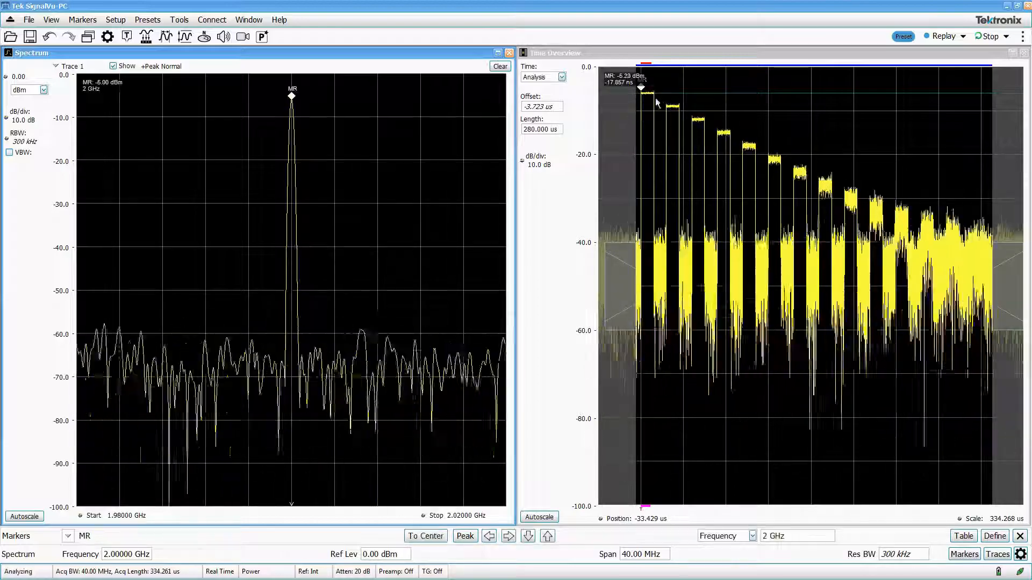
left_click(657, 89)
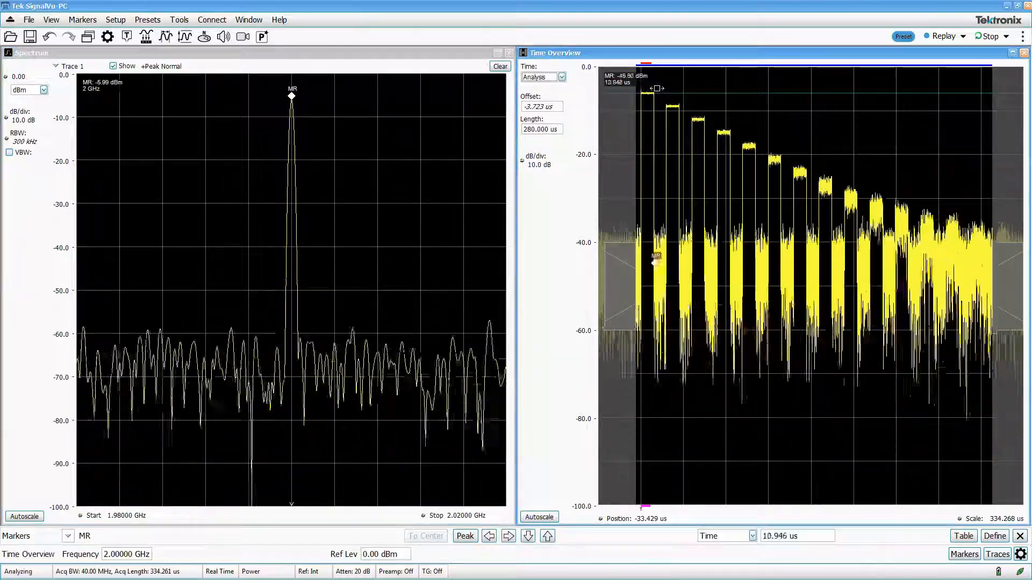
left_click_drag(657, 88, 720, 90)
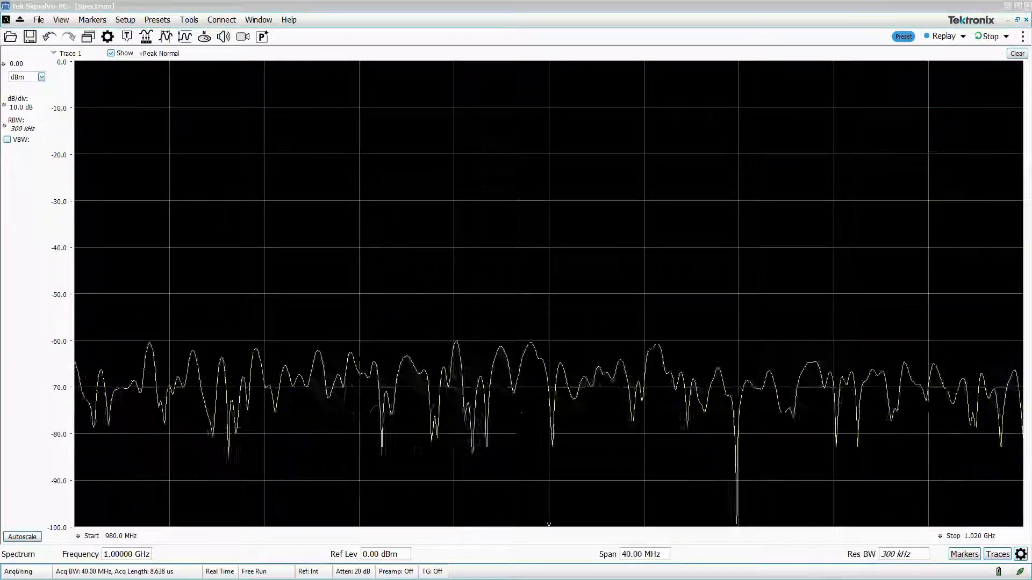
- Add Amplitude vs Time, Frequency vs Time, Phase vs Time and Time Overview to the selected displays
left_click(88, 37)
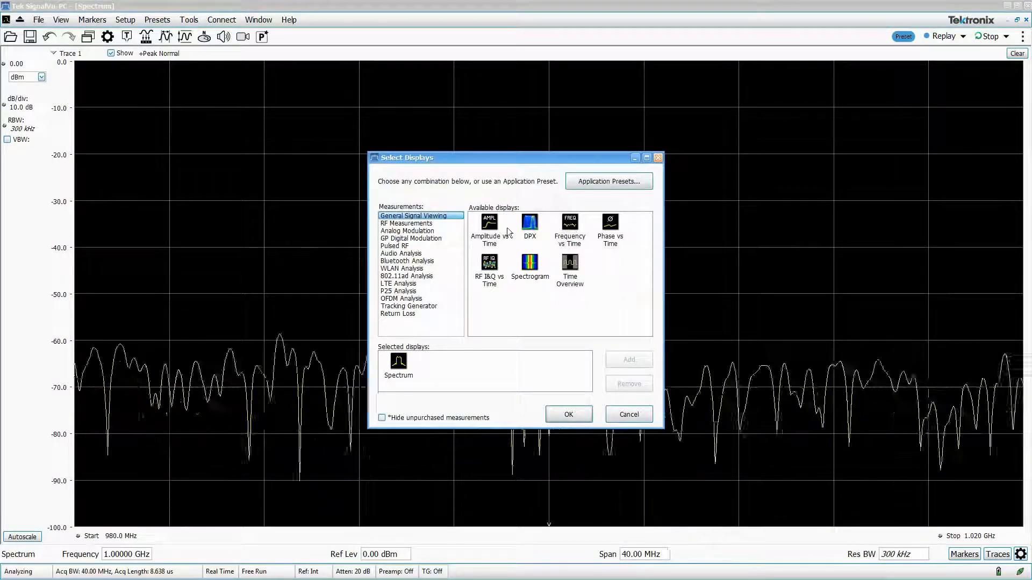
double_click(530, 231)
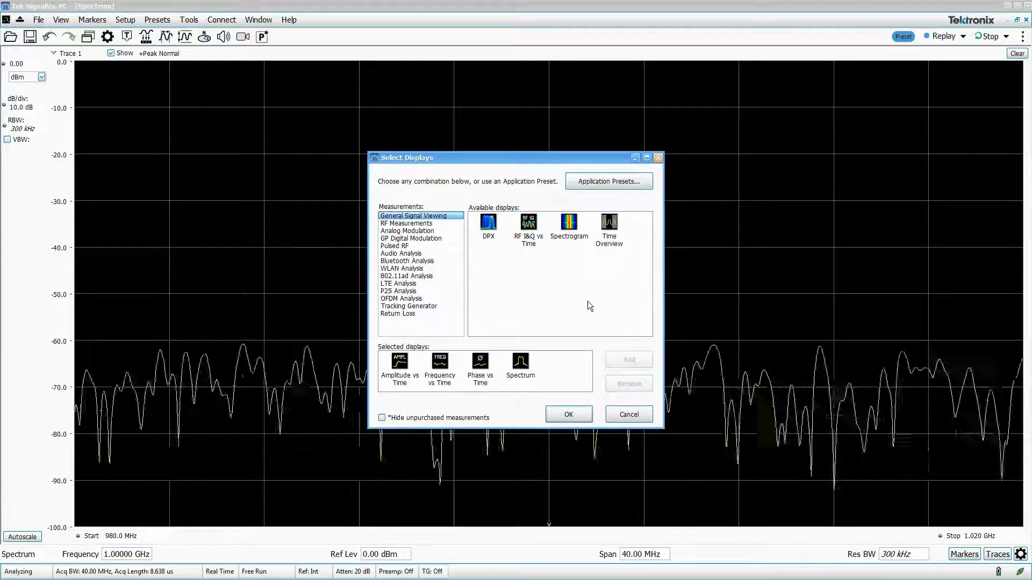
double_click(611, 228)
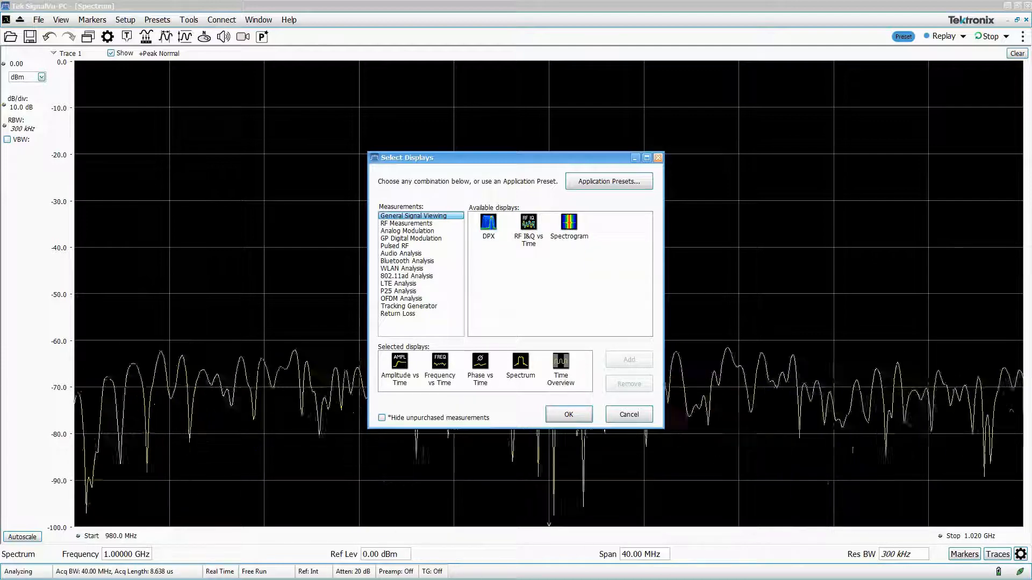
key("Return")
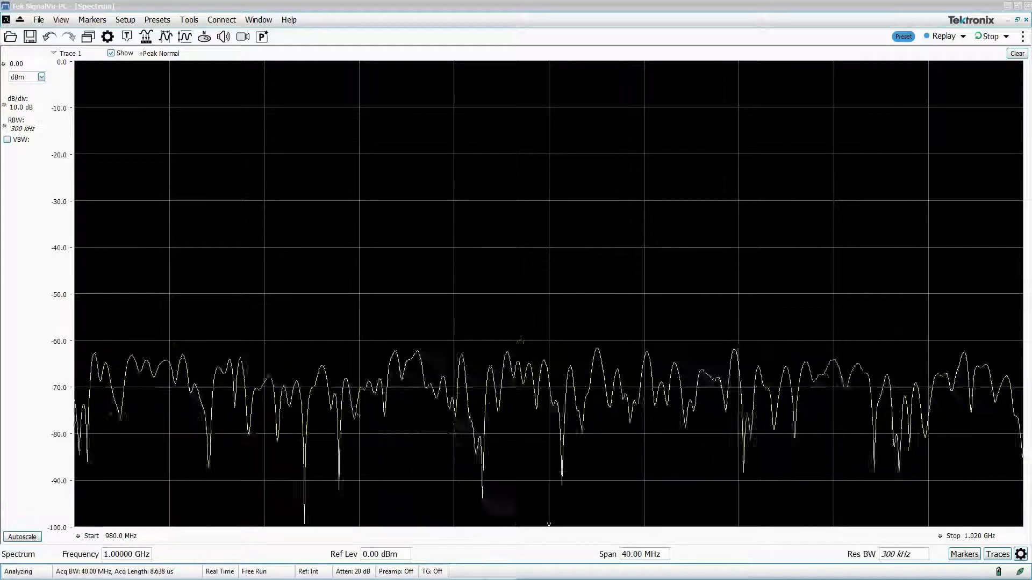
- Set the spectrum's centre frequency to 2 GHz
left_click(130, 553)
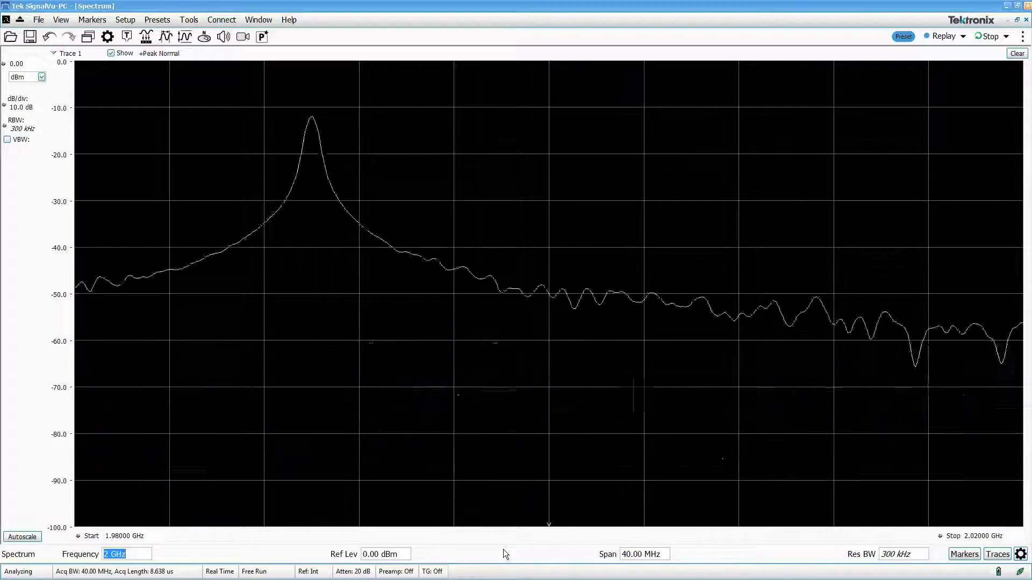
- Add the DPX, Time Overview, Amplitude vs Time and Frequency vs Time displays alongside the Spectrum display
left_click(88, 37)
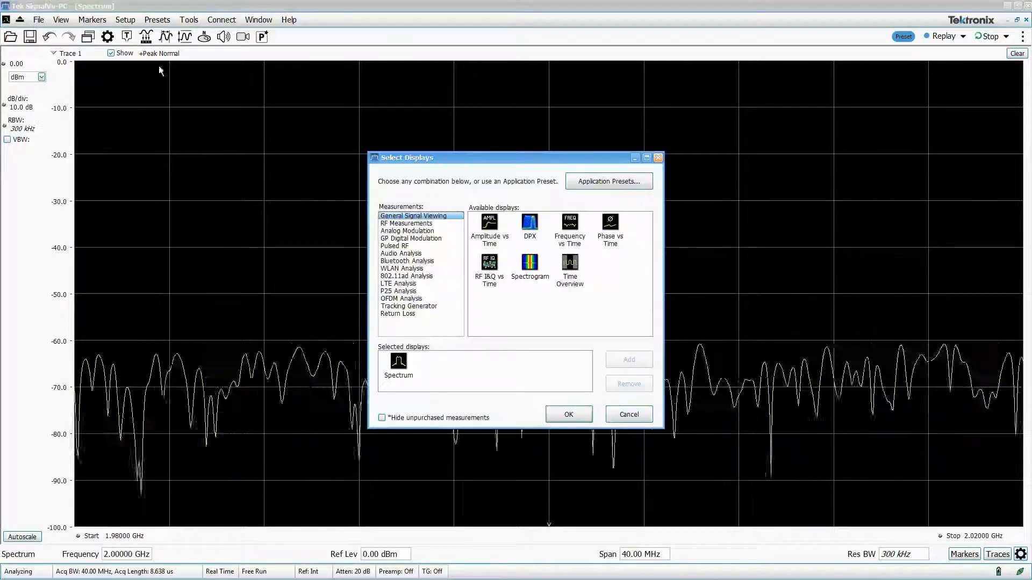
double_click(536, 231)
double_click(530, 266)
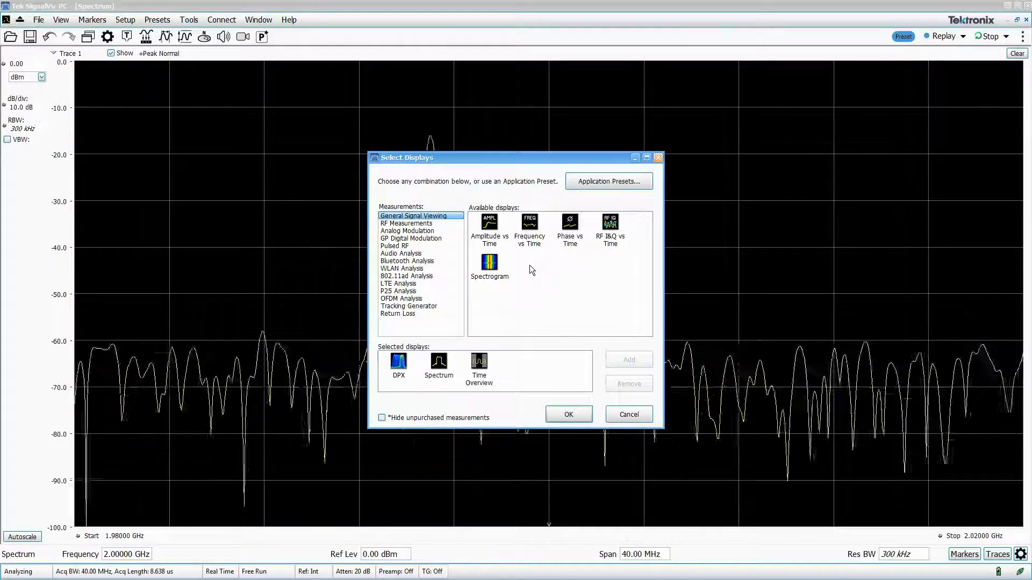
double_click(490, 223)
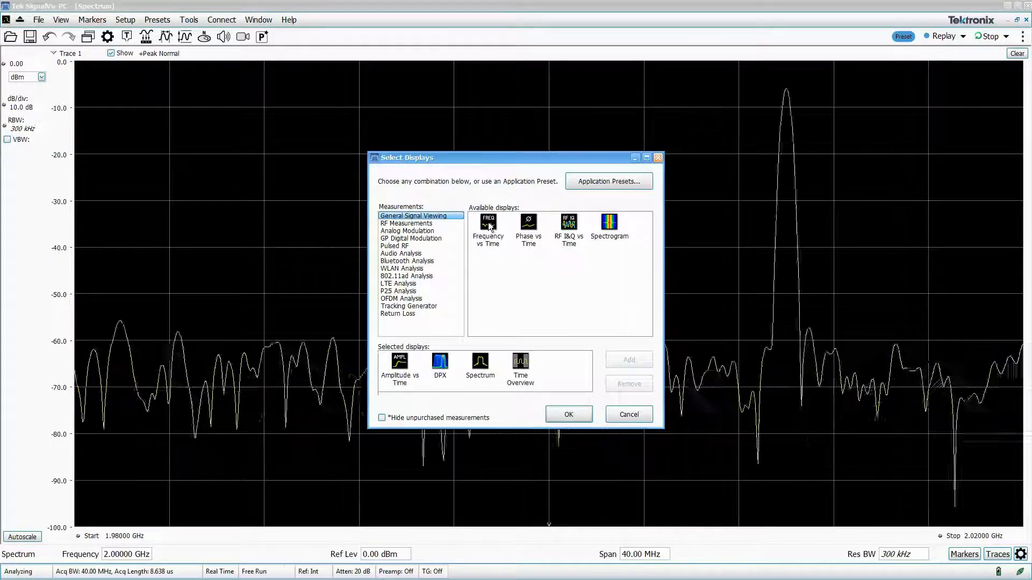
double_click(489, 225)
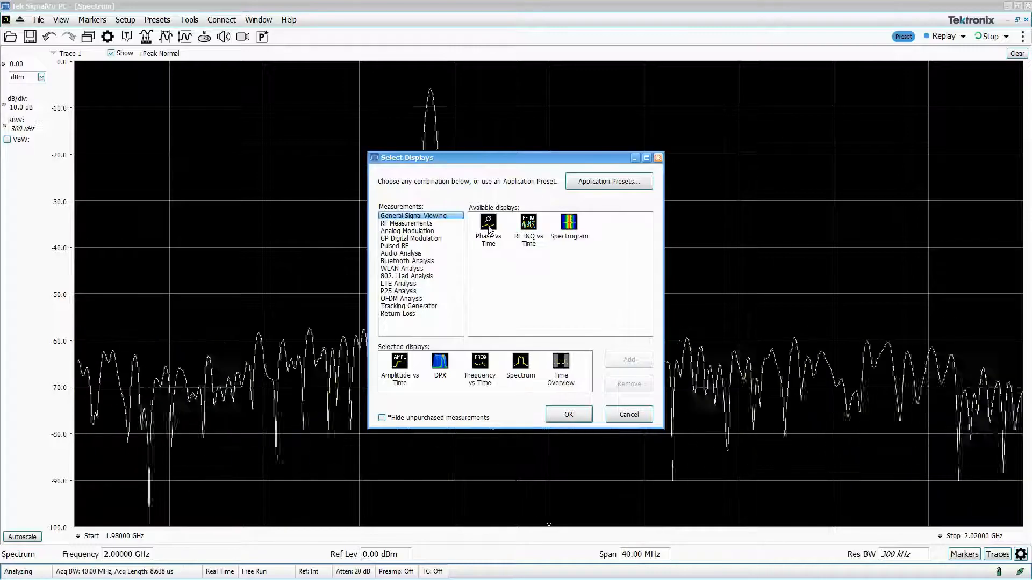
left_click(569, 415)
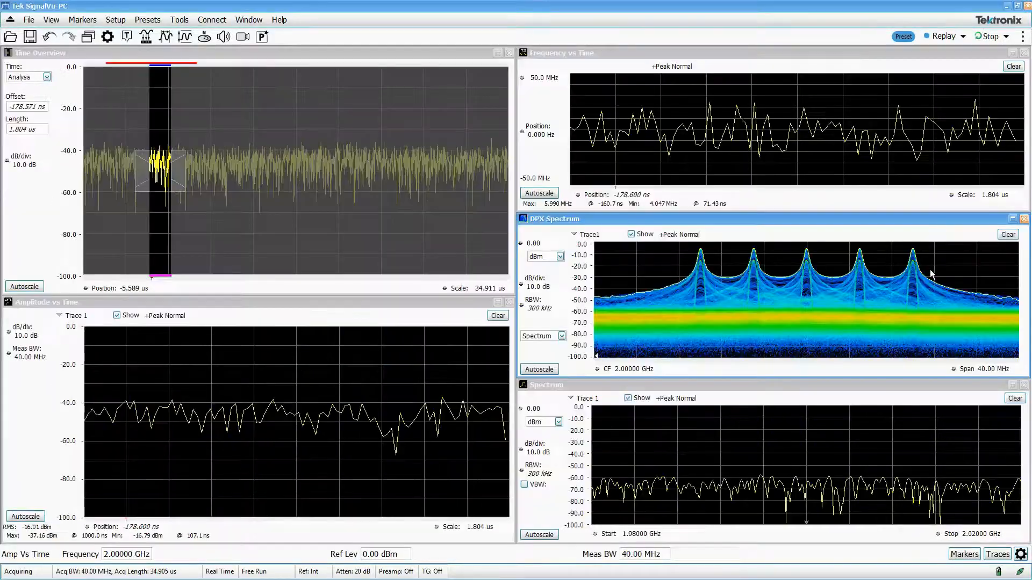
- Examine the DPX Spectrum enlarged, restore the multi-display layout and compare the Frequency vs Time and Spectrum displays
left_click(1000, 222)
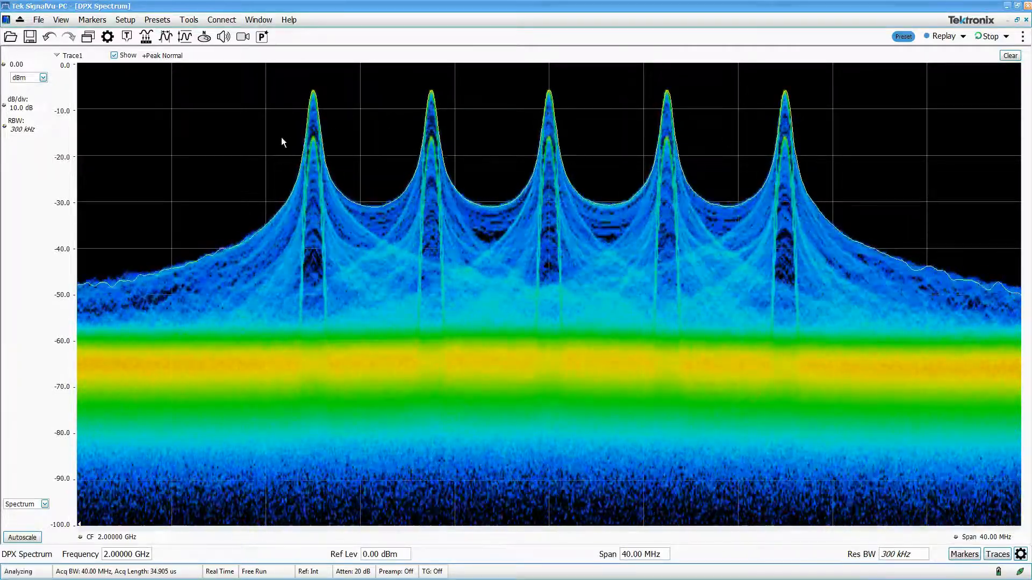
left_click(1015, 20)
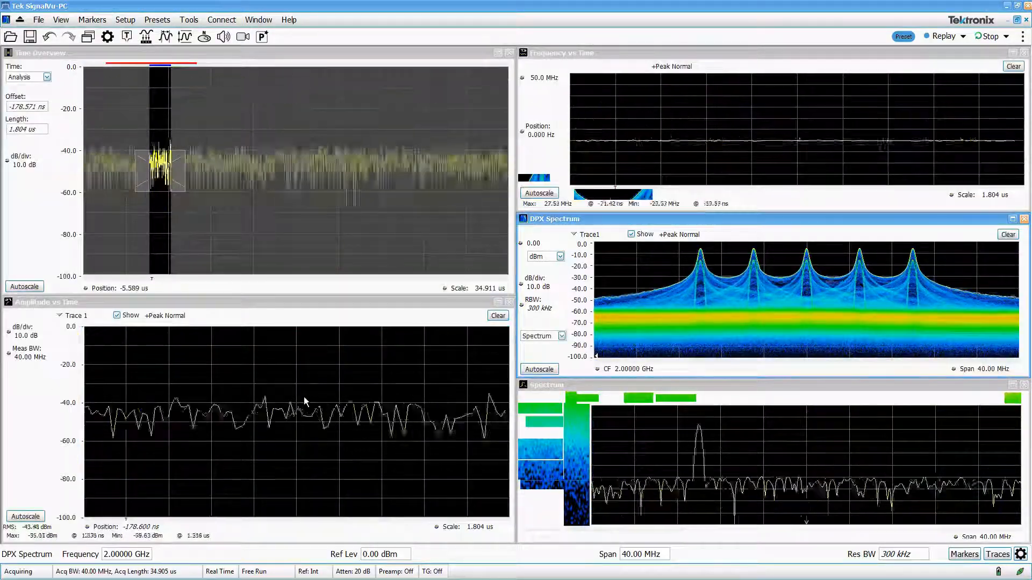
left_click(700, 129)
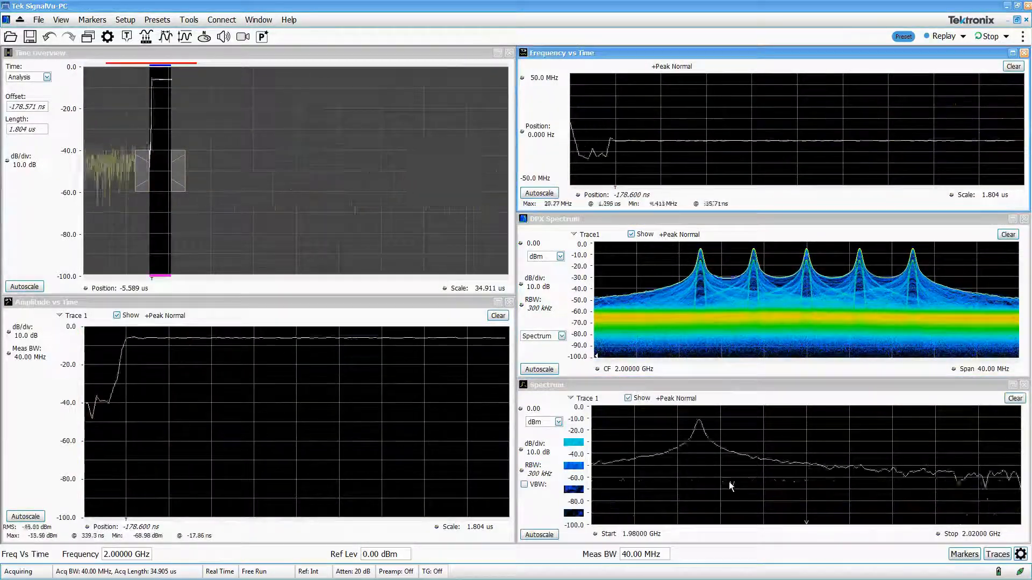
left_click(709, 422)
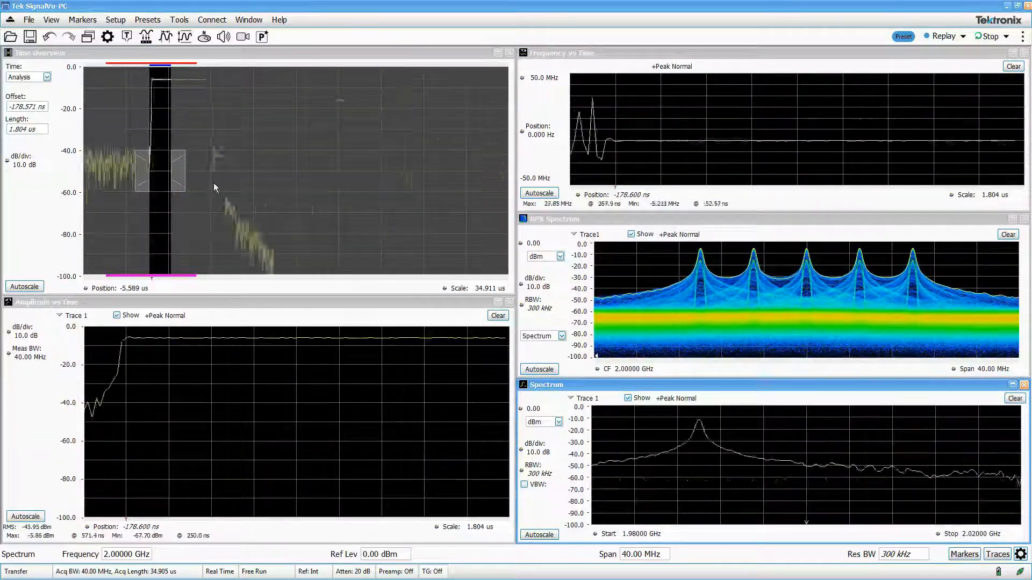
- Enable triggered acquisition with RF Input as the source, type Power and a level of -10 dBm
left_click(127, 36)
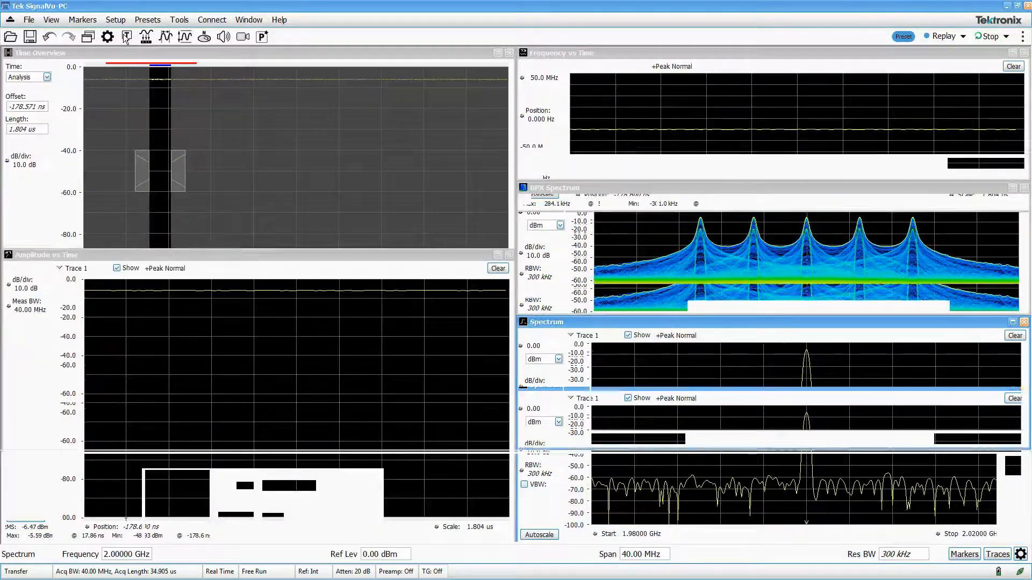
left_click(92, 494)
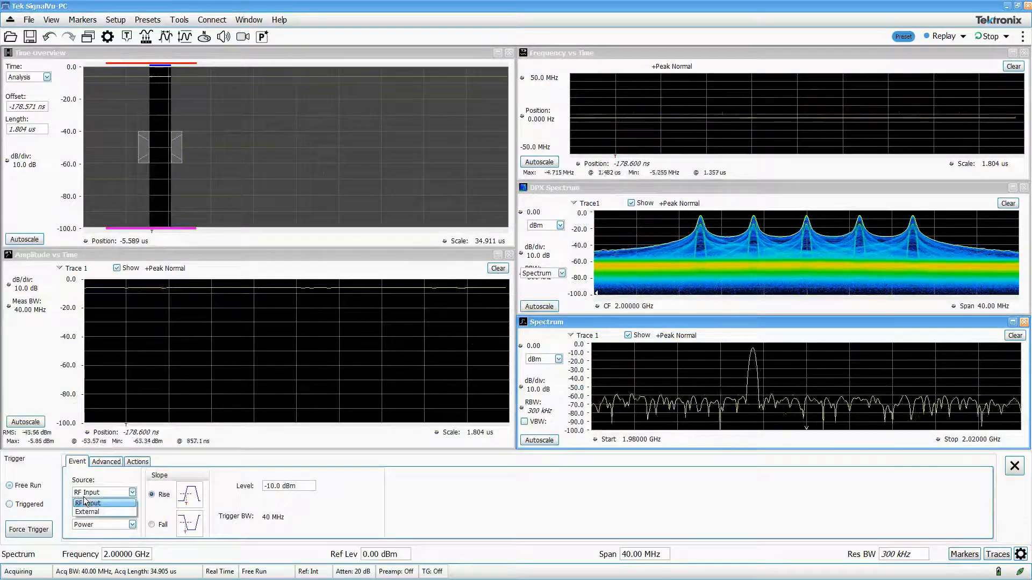
left_click(96, 503)
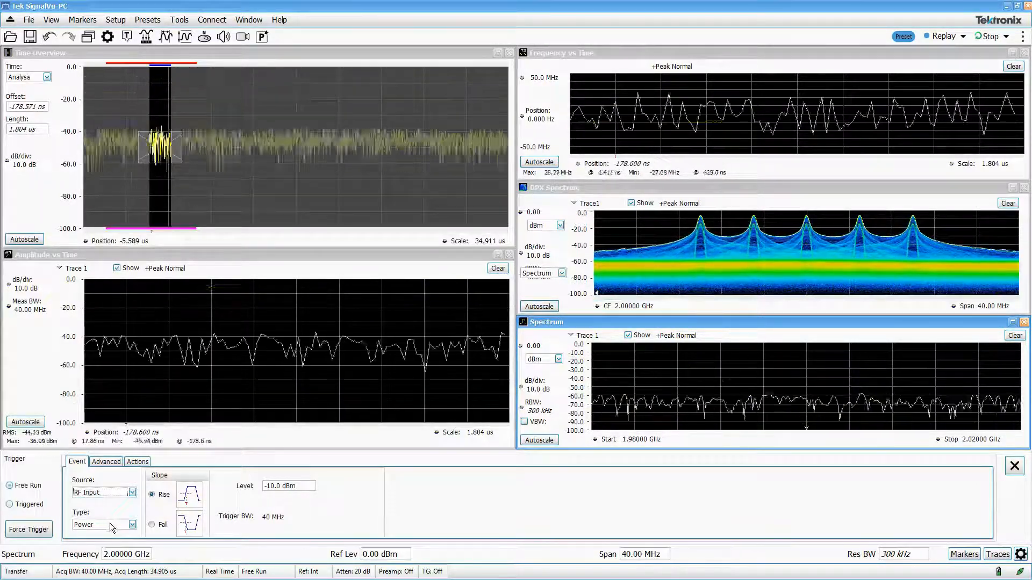
left_click(291, 485)
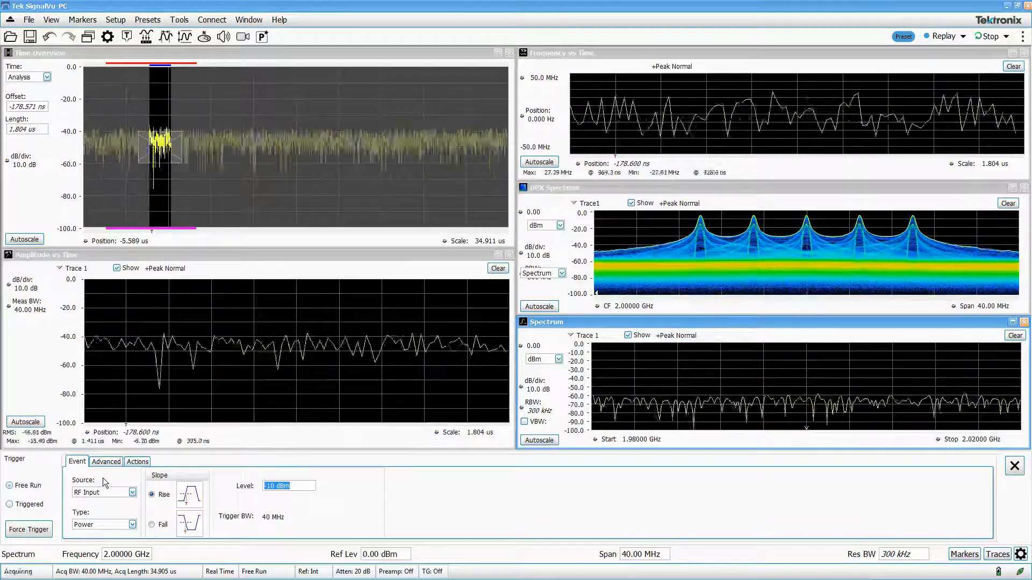
left_click(10, 505)
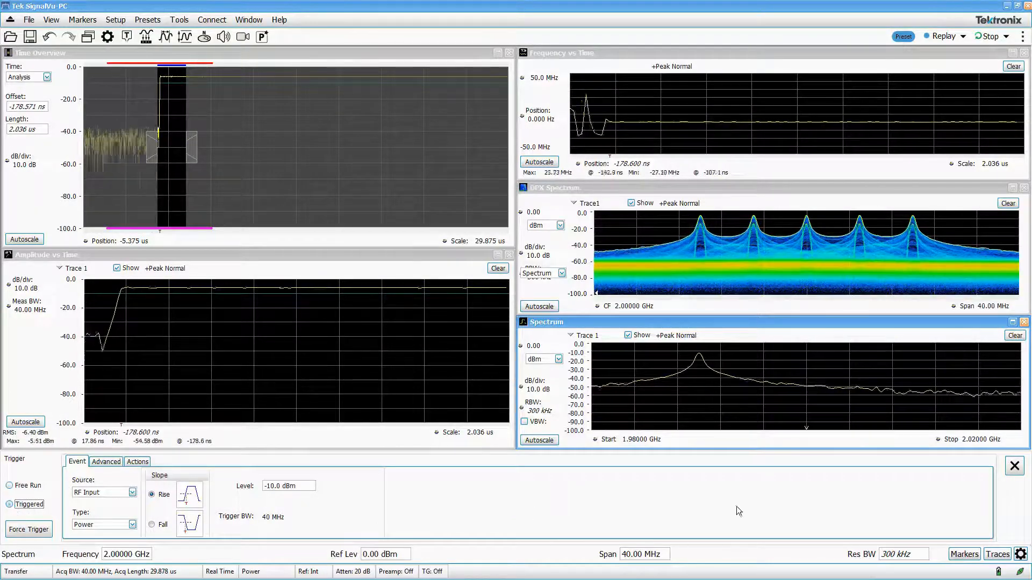
left_click(1015, 467)
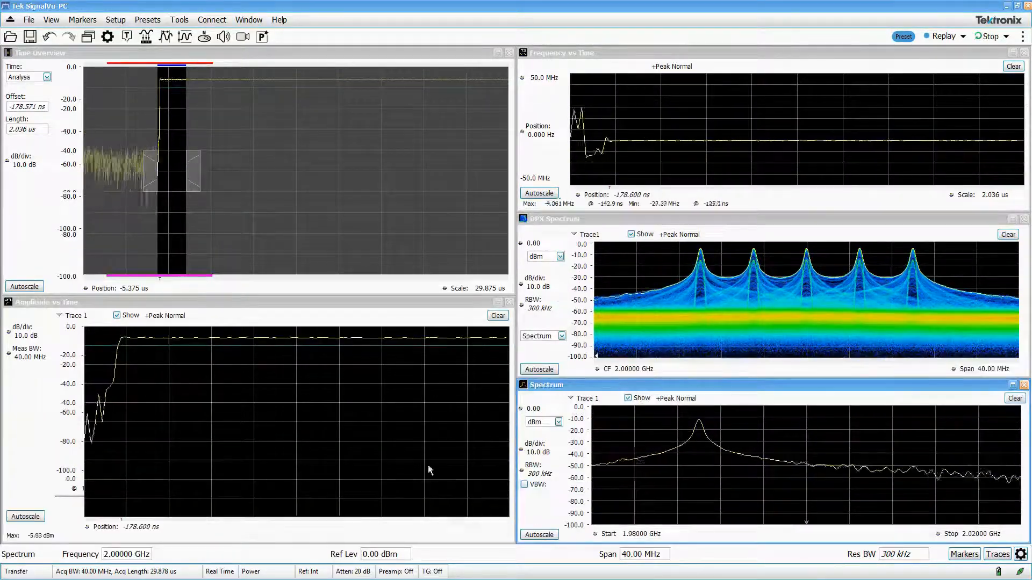
- Maximize the Time Overview display and set its time selection to Spectrum
left_click(382, 153)
left_click(497, 53)
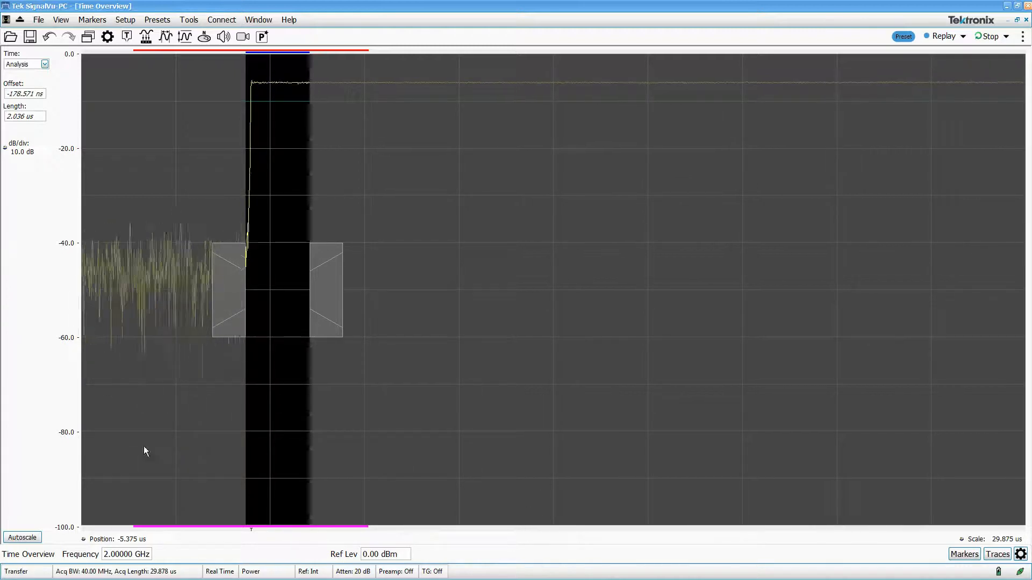
left_click(1014, 538)
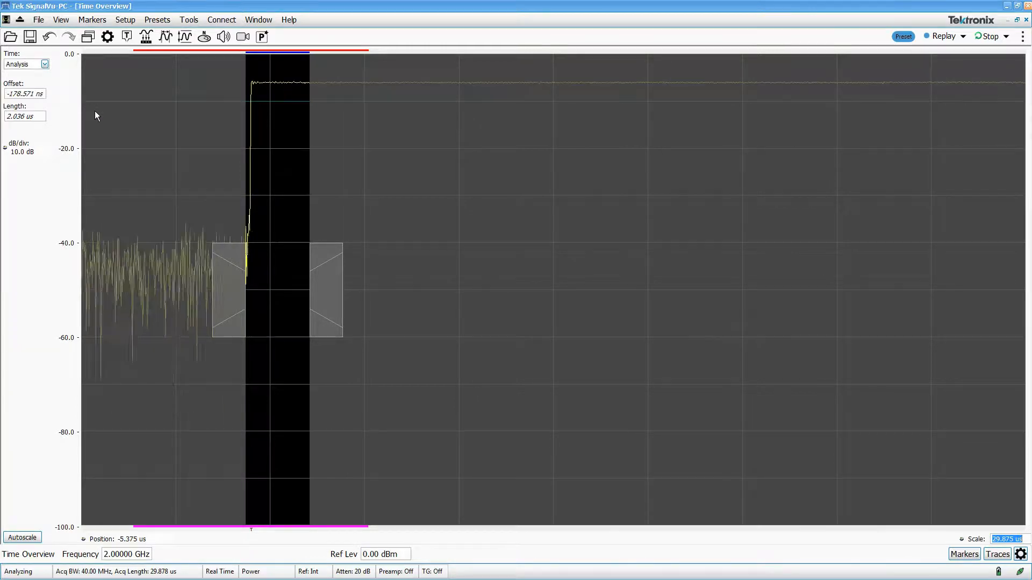
left_click(45, 64)
left_click(20, 84)
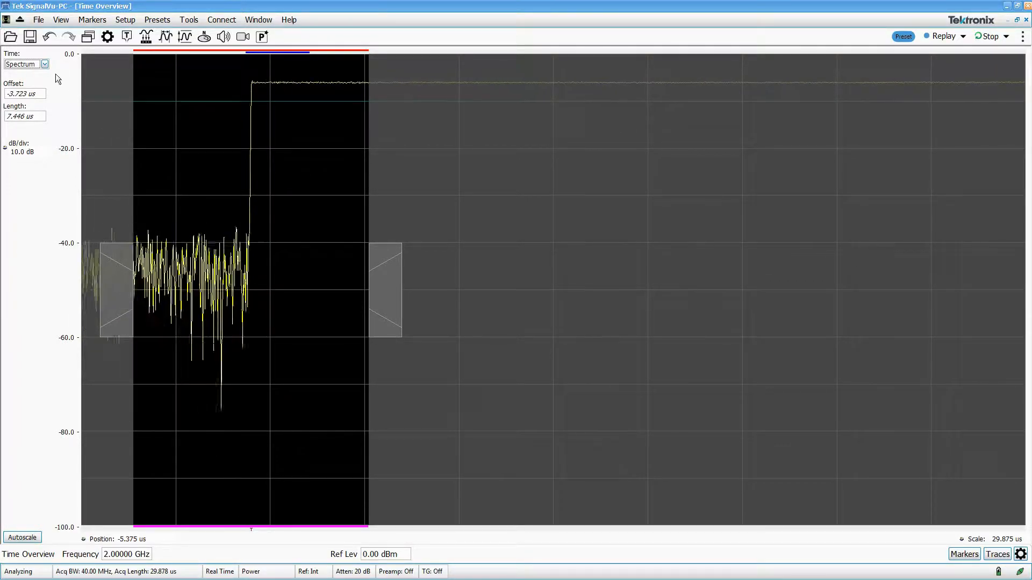
- Set the Time Overview's time selection to Analysis and open its offset and length values for editing
left_click(45, 64)
left_click(33, 74)
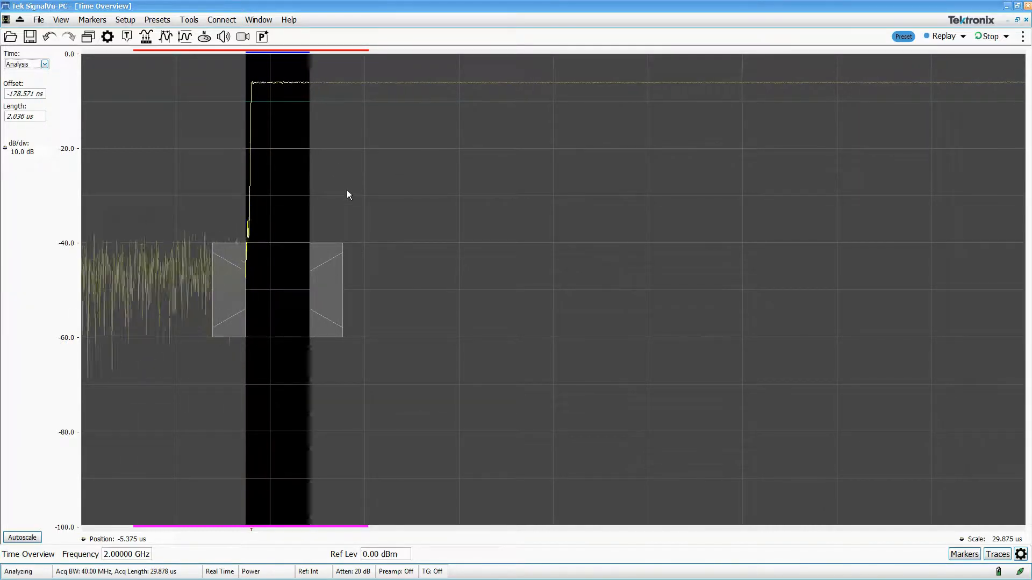
left_click(27, 94)
left_click(28, 114)
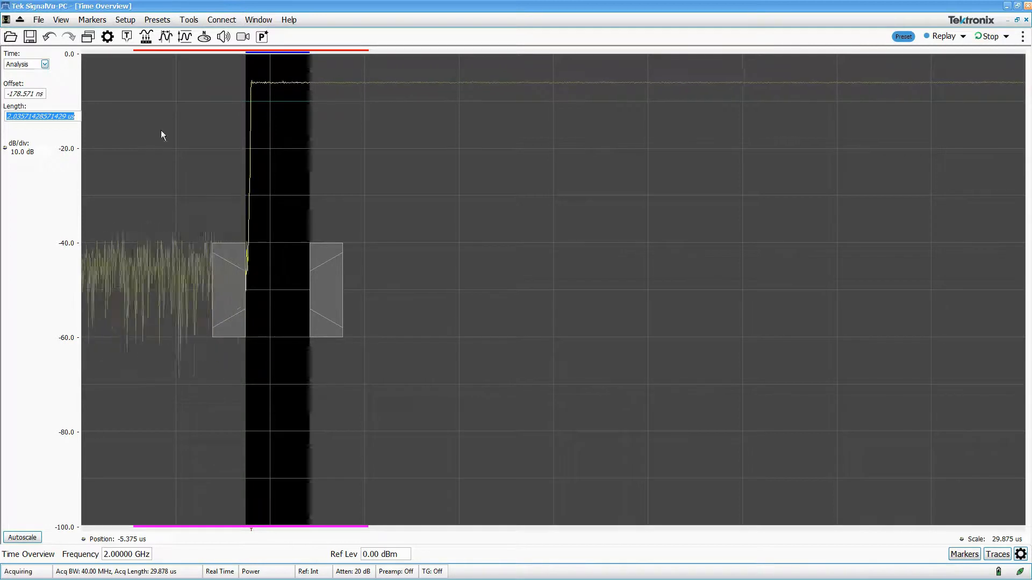
- Switch the Time Overview's time selection to Linked and back to Analysis
left_click(32, 65)
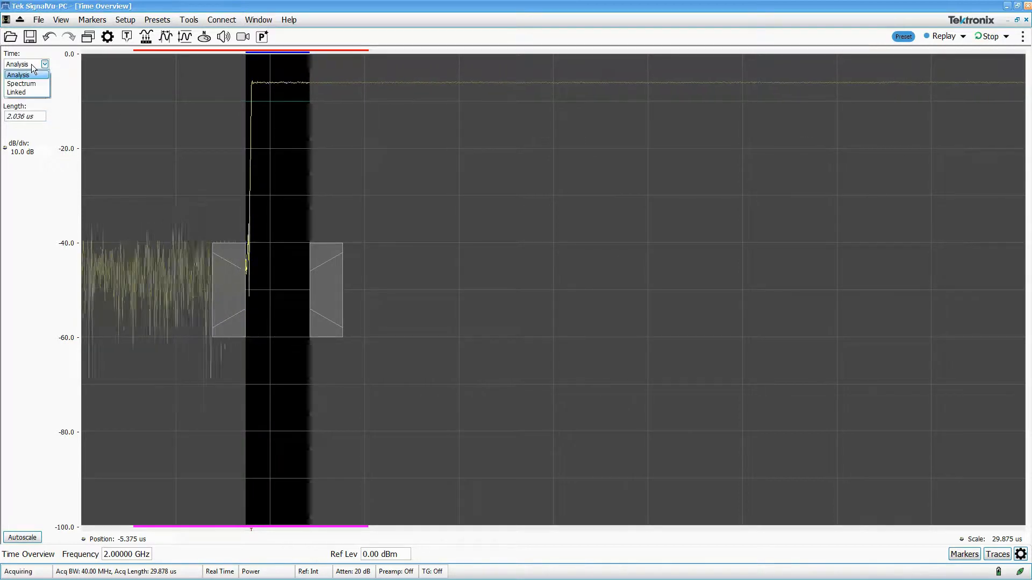
left_click(38, 93)
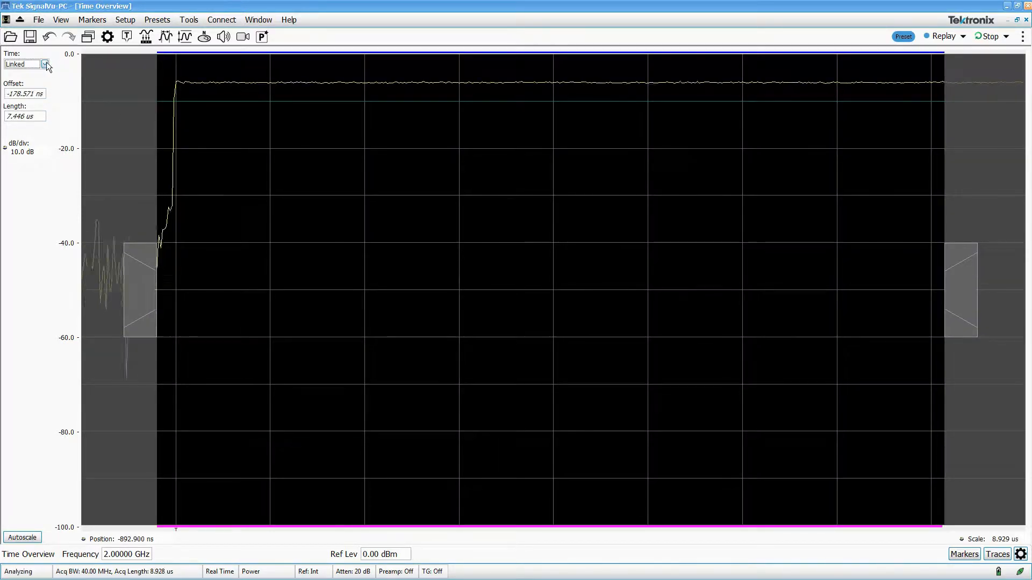
left_click(44, 64)
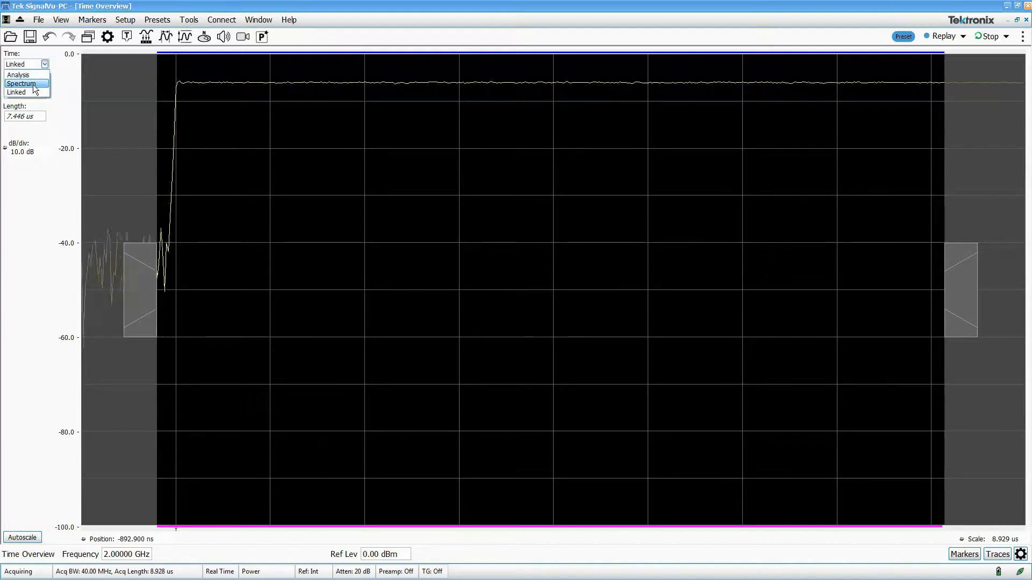
left_click(31, 75)
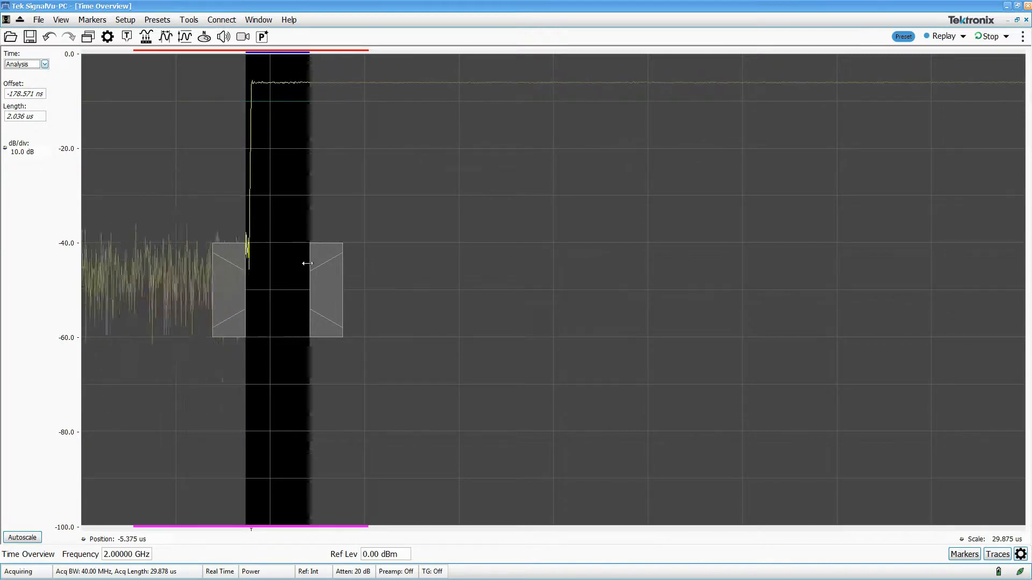
- Extend the analysis length to 500 us and restore the multi-display layout
left_click_drag(311, 267, 764, 297)
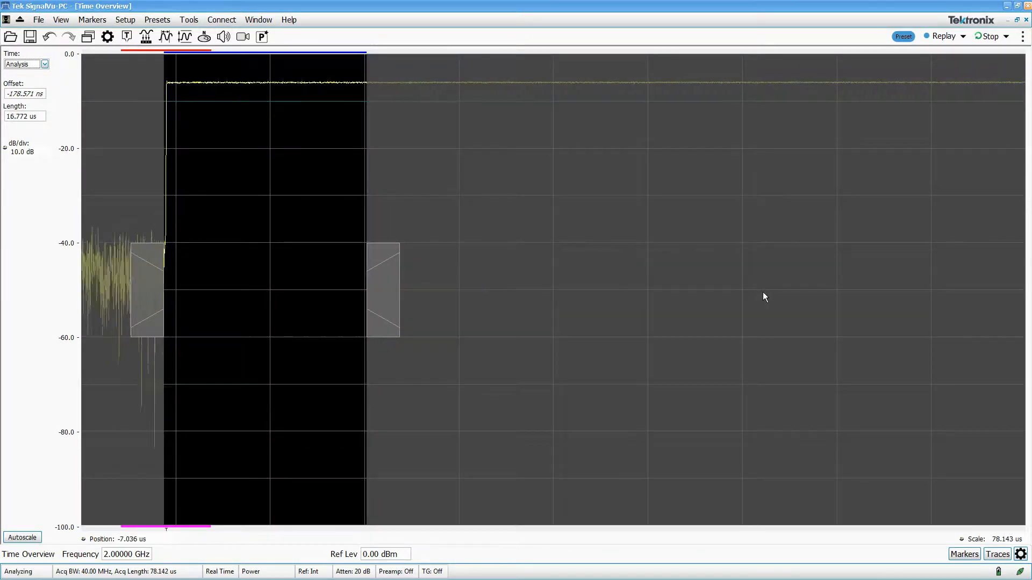
left_click(28, 116)
type("500")
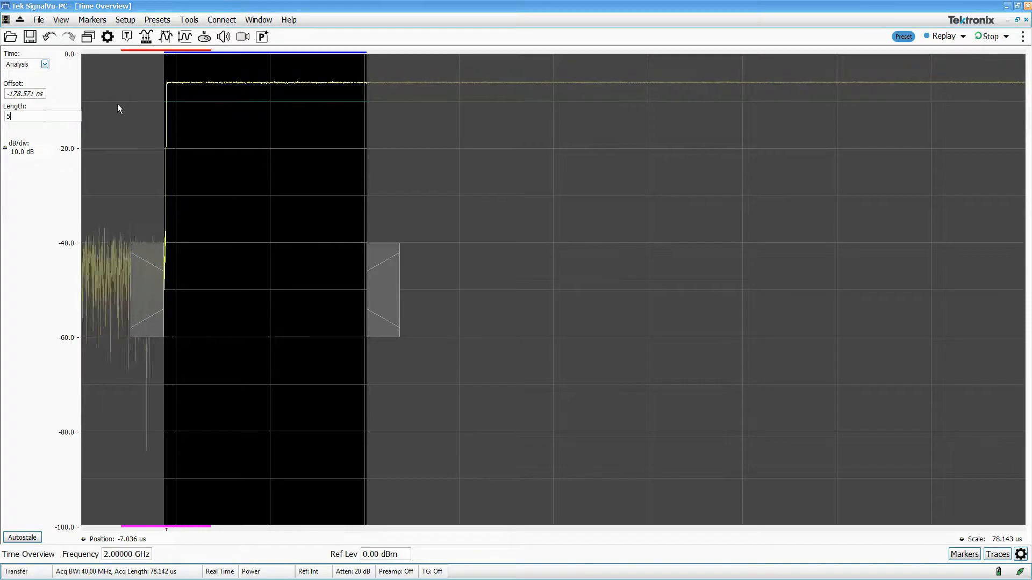
key("Return")
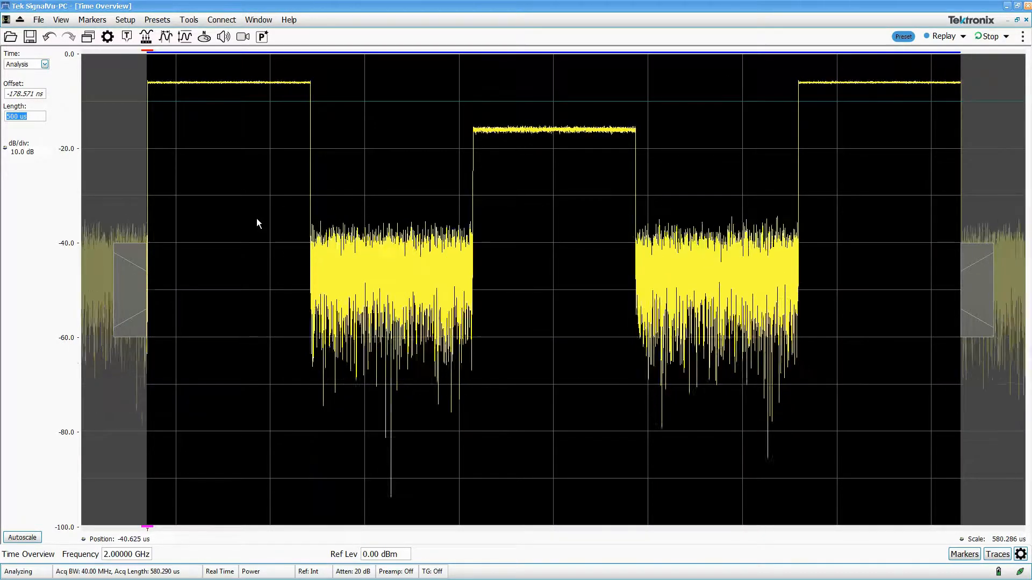
left_click(1017, 20)
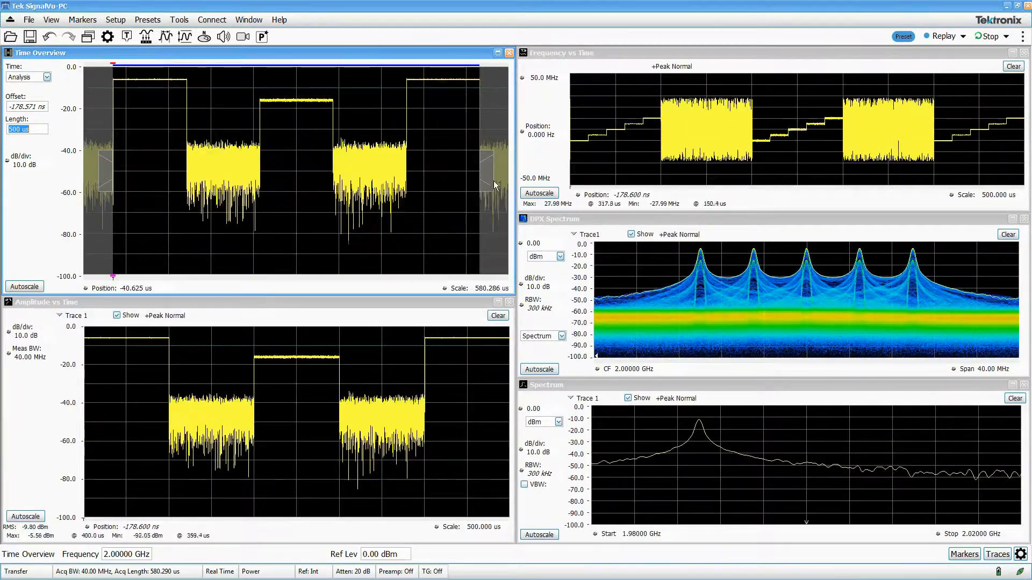
- Shorten the analysis length in the Time Overview to about 370 us and stop the acquisition
left_click_drag(482, 166, 383, 166)
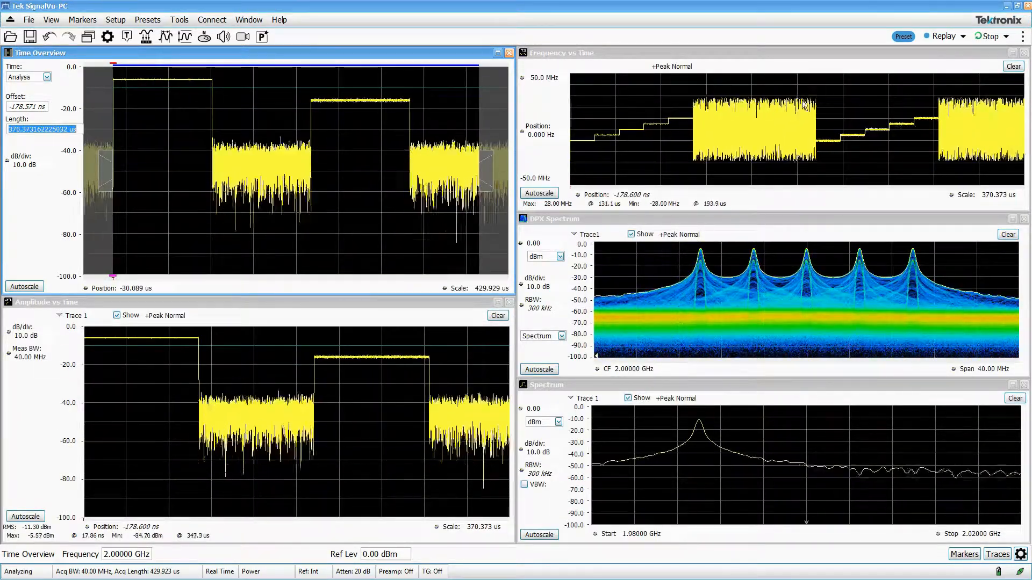
left_click(989, 38)
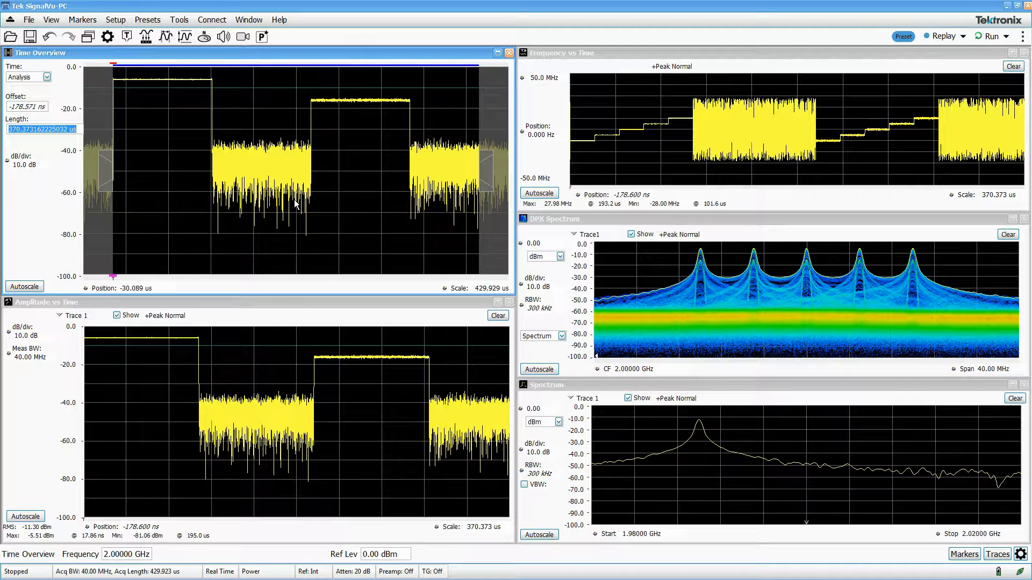
- Extend the spectrum length across the first pulse to about 114 us and replay the acquired data
left_click(46, 78)
left_click(31, 97)
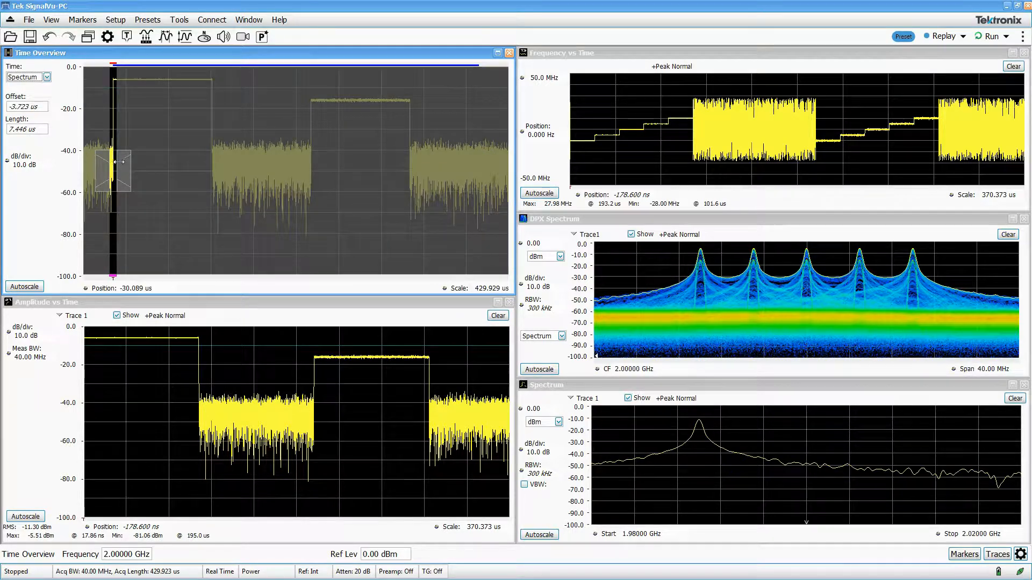
left_click_drag(119, 162, 222, 166)
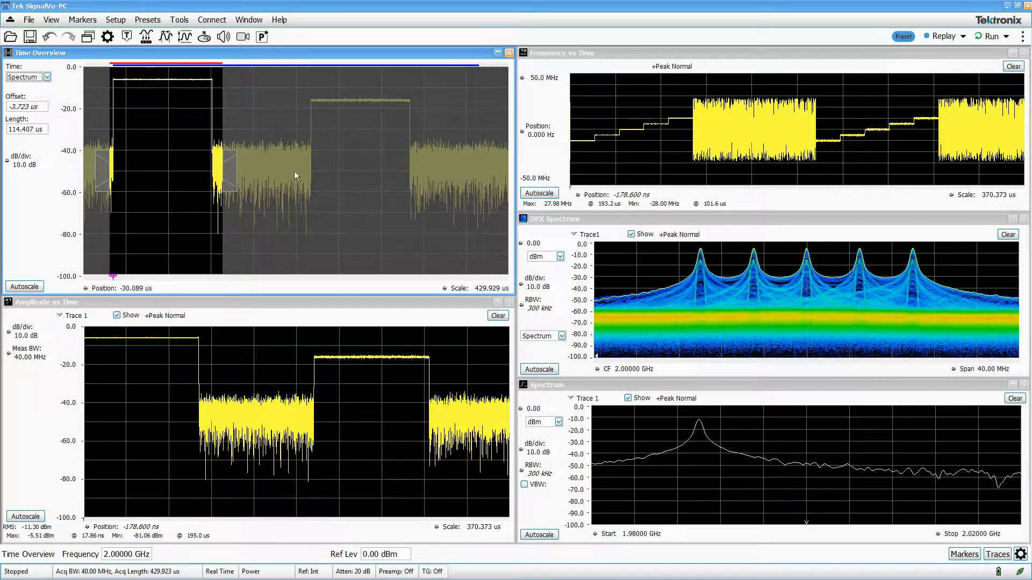
left_click(947, 41)
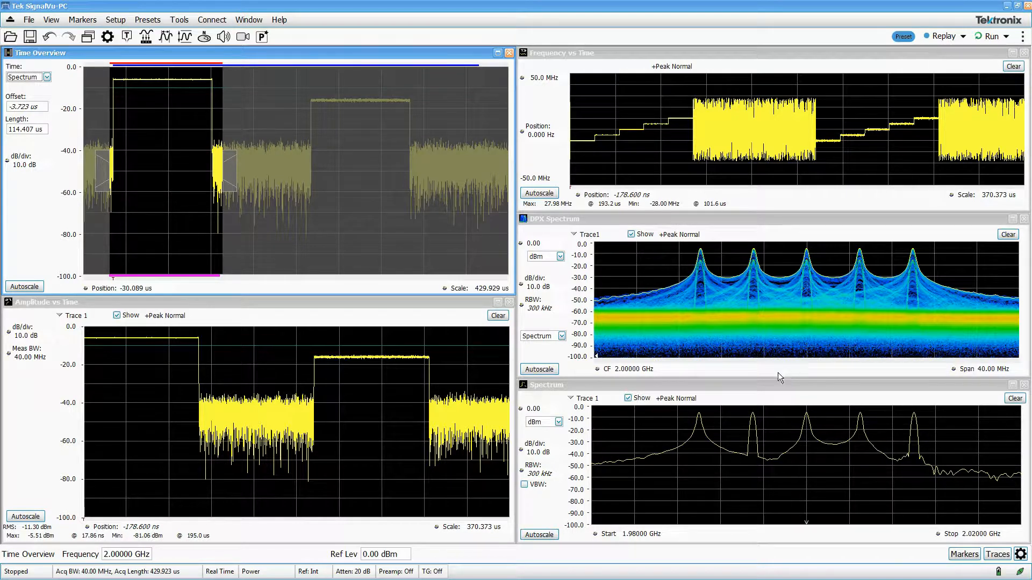
- Shorten the analysis length to about 130 us and shift its offset to about -8.9 us, framing the first pulse
left_click(41, 77)
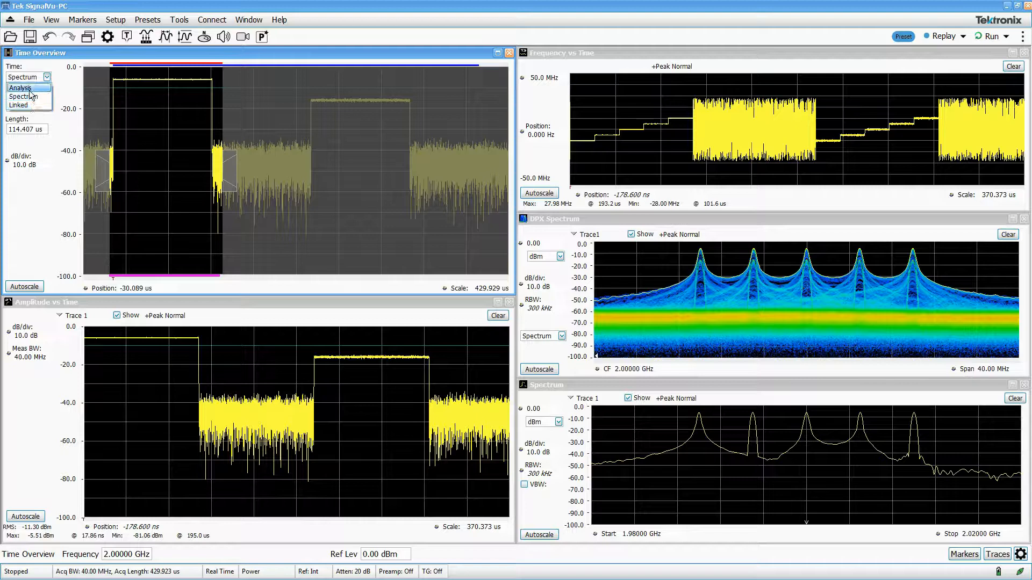
left_click(22, 88)
left_click_drag(478, 171, 241, 171)
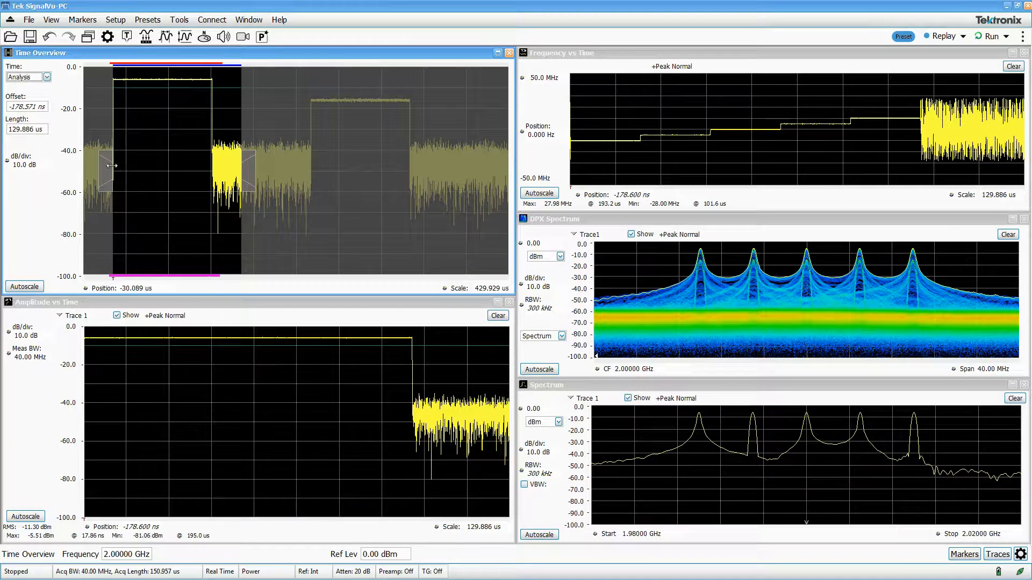
left_click_drag(111, 166, 104, 165)
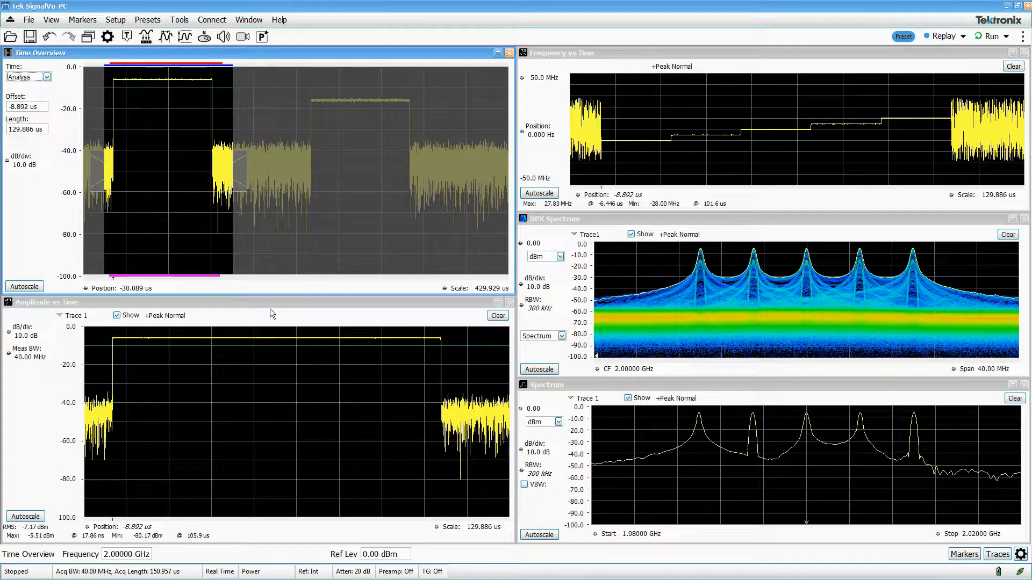
- Add a reference marker in Amplitude vs Time and move it along the pulse to compare the time-correlated displays
right_click(211, 378)
left_click(236, 429)
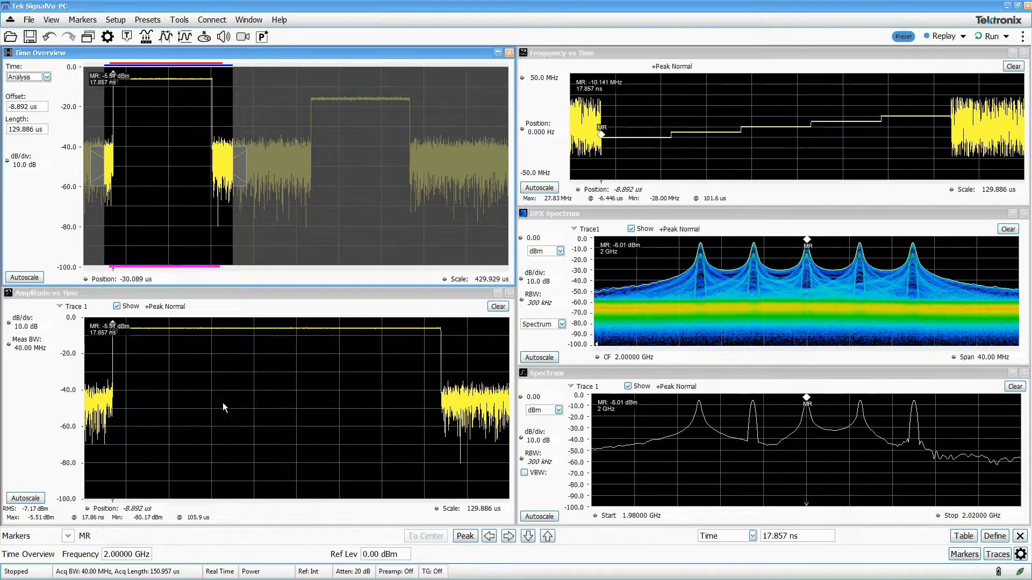
left_click_drag(112, 327, 192, 333)
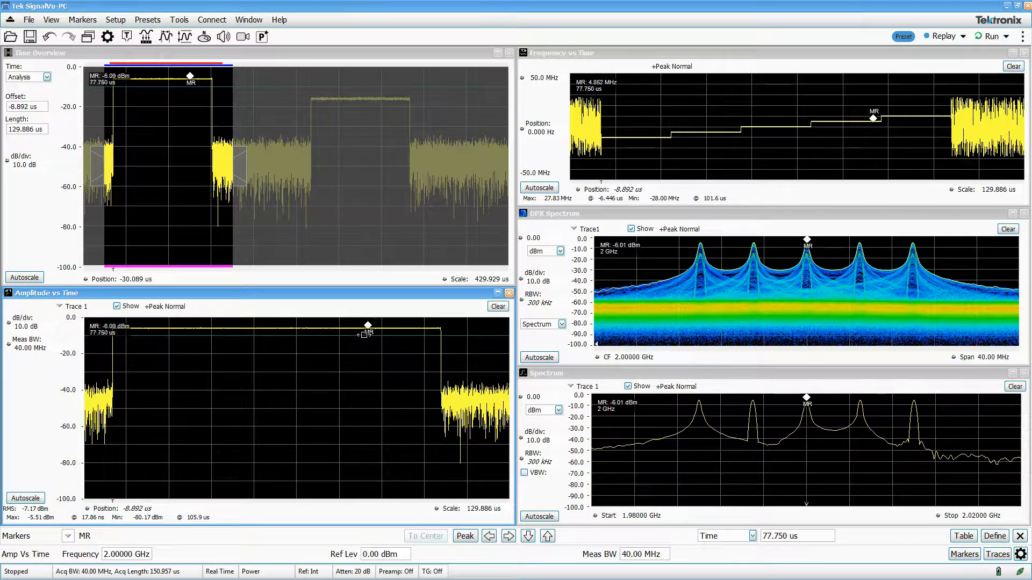
mouse_move(364, 334)
left_mouse_down()
mouse_move(145, 355)
mouse_move(363, 367)
left_mouse_up()
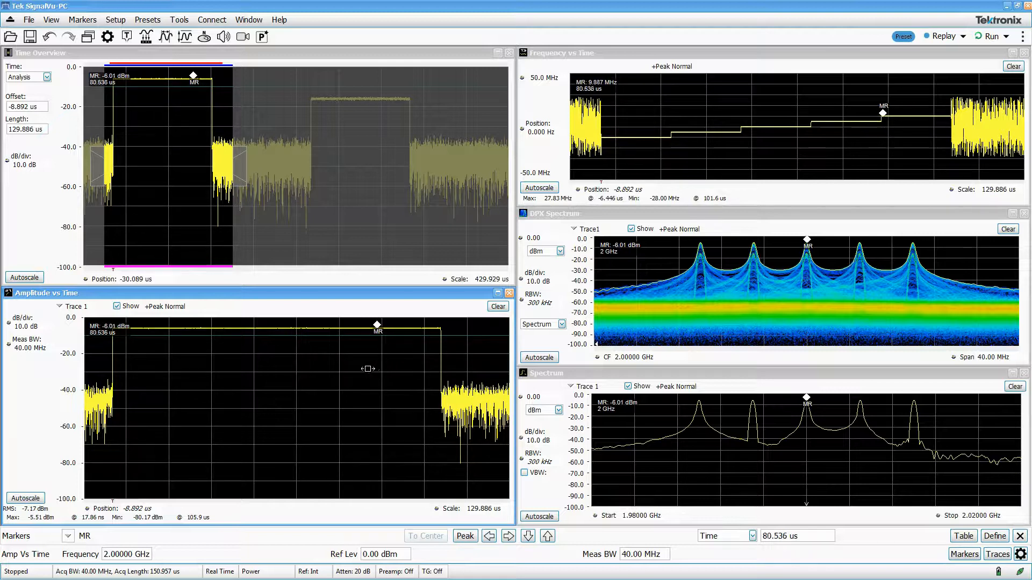
left_click_drag(305, 377, 272, 383)
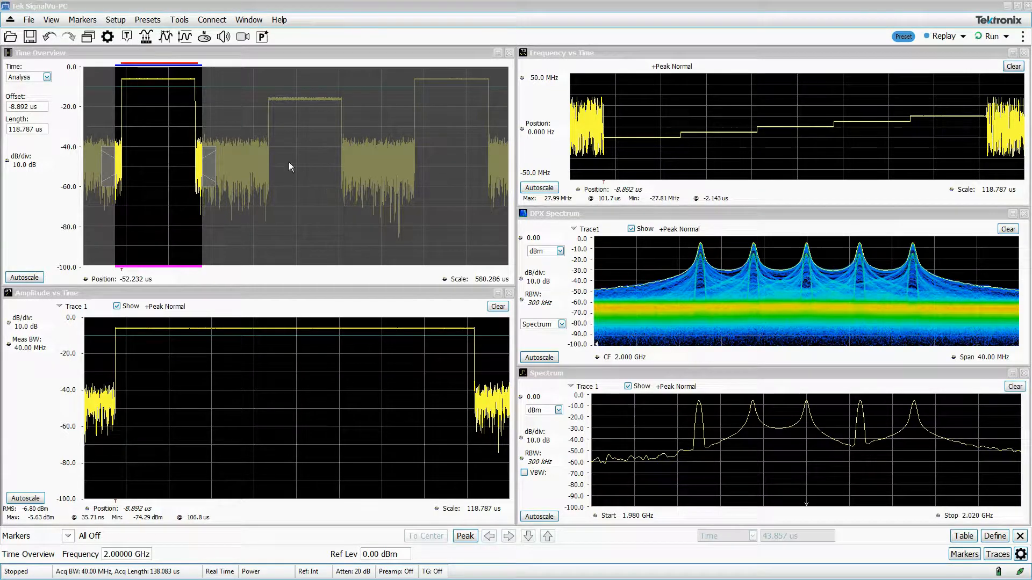
- Extend the analysis length to about 501 us and narrow the spectrum time to about 10.3 us at an offset of about 76.1 us
left_click_drag(200, 152, 482, 153)
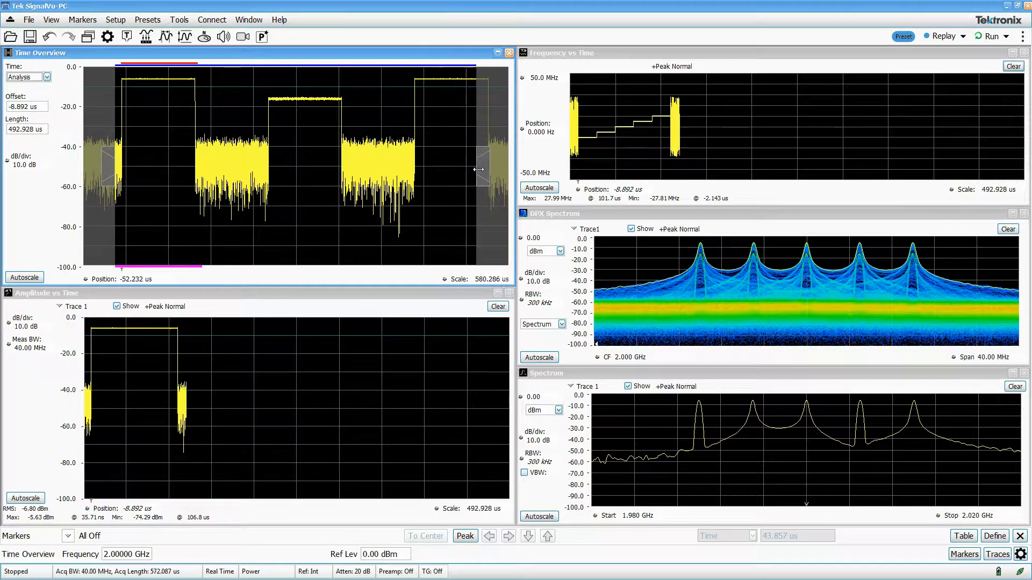
left_click(47, 77)
left_click(24, 99)
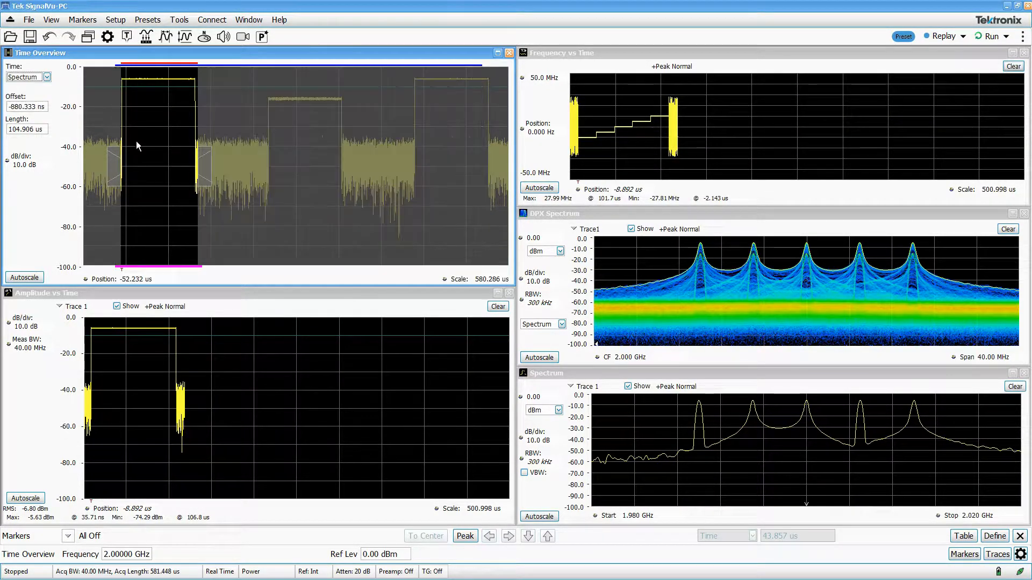
left_click_drag(117, 159, 194, 151)
left_click_drag(258, 159, 185, 160)
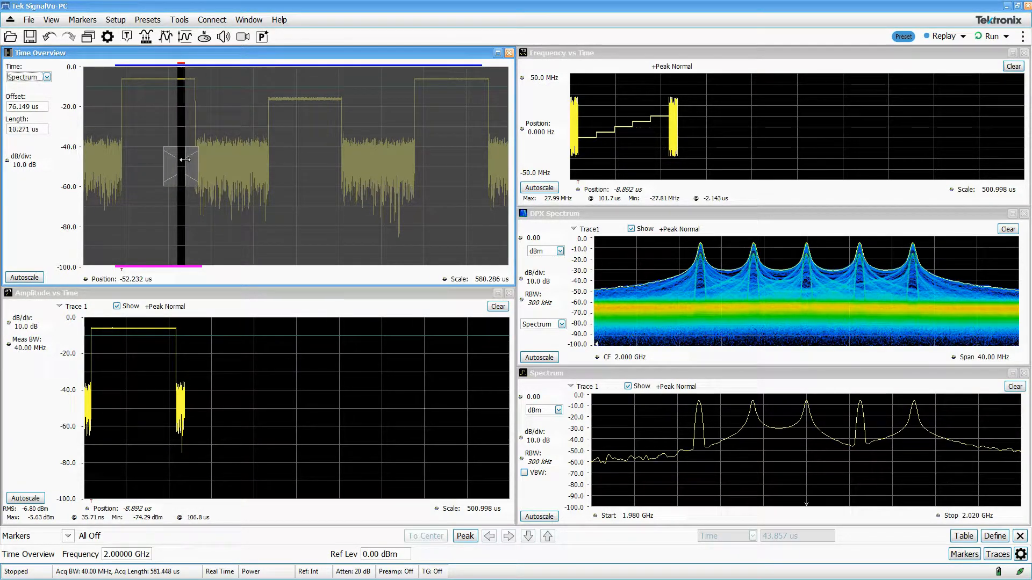